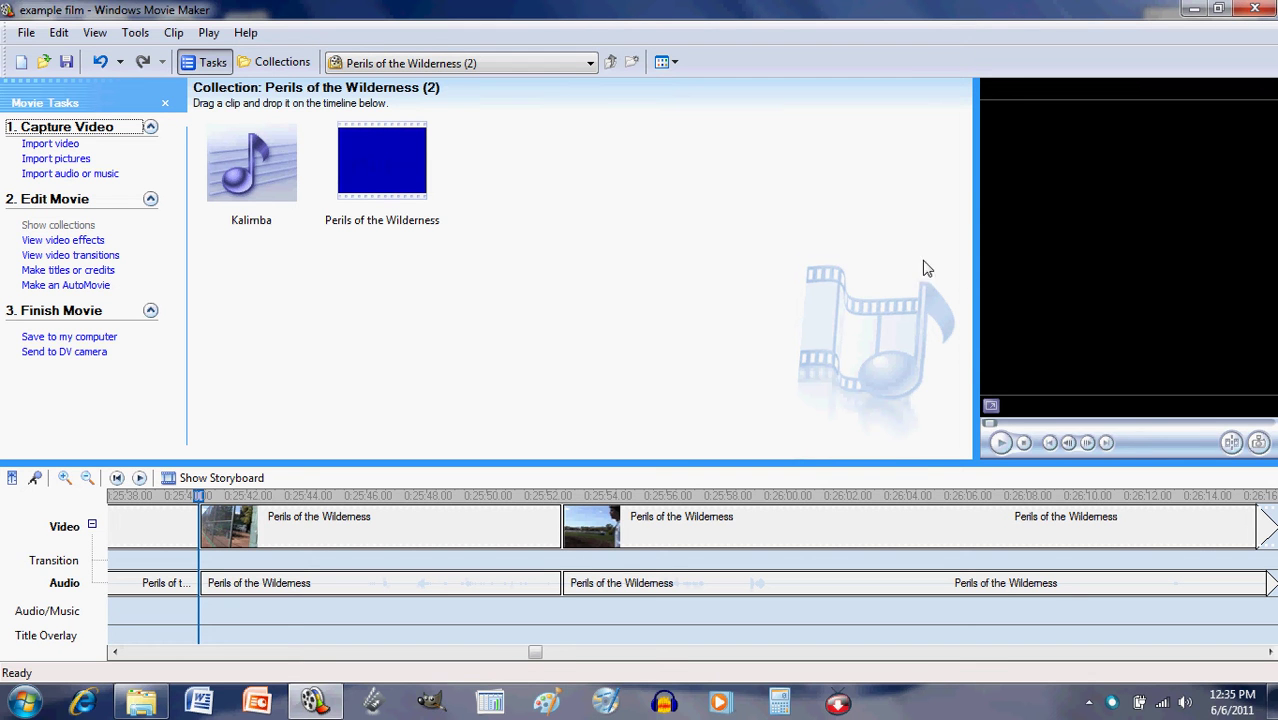
- Show the first Perils of the Wilderness fence clip in the preview monitor
{"action": "left_click", "coordinate": [408, 518]}
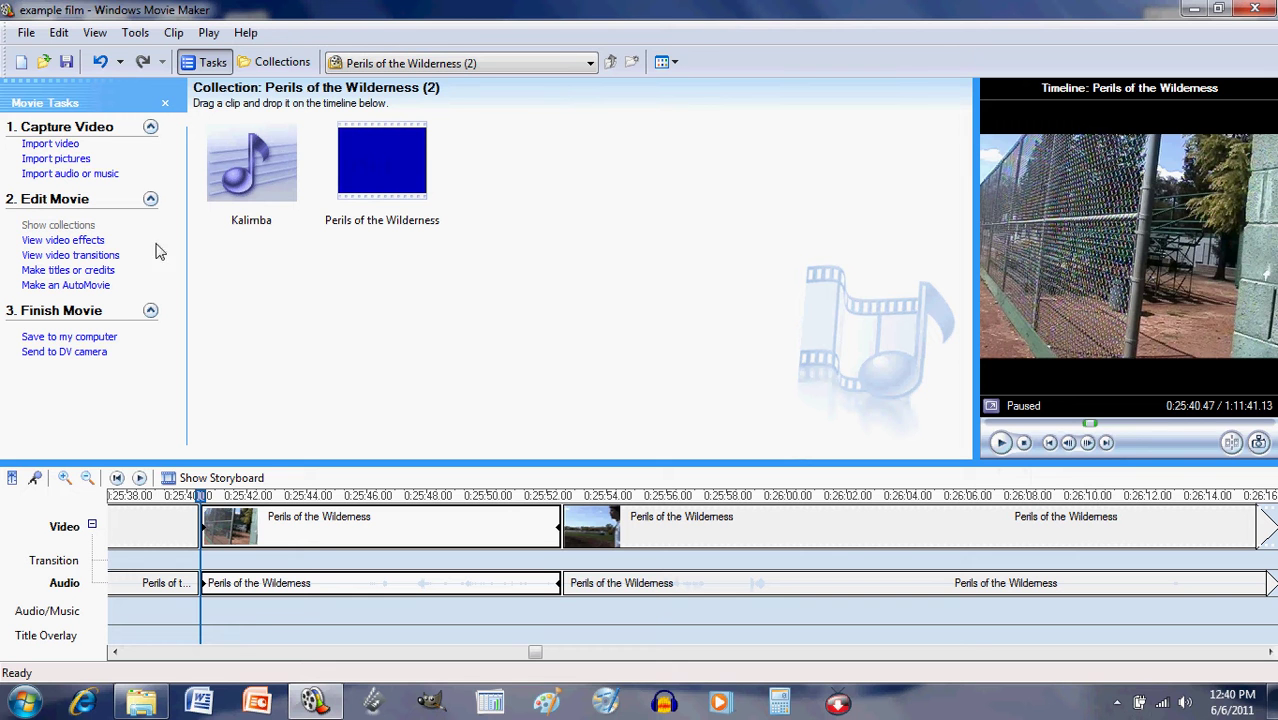
- Open the video effects gallery and preview the Speed Up, Double and Slow Down, Half samples
{"action": "left_click", "coordinate": [63, 240]}
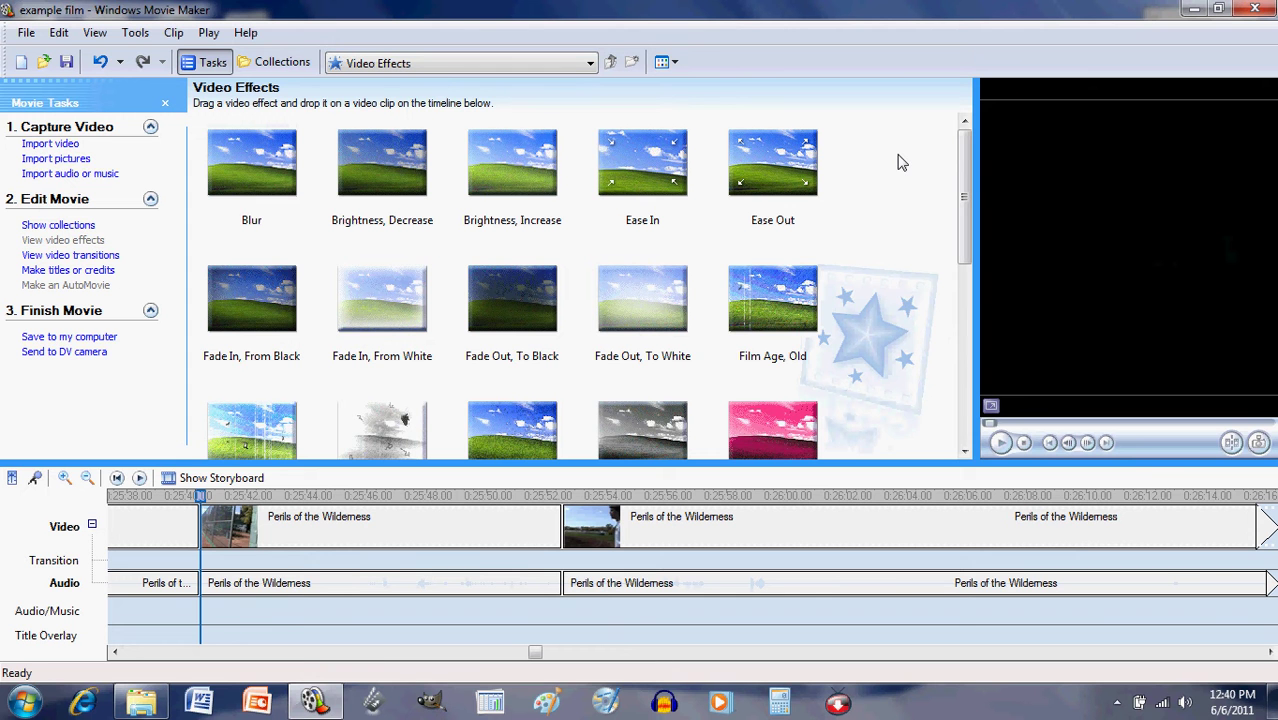
{"action": "left_click_drag", "start_coordinate": [967, 178], "coordinate": [968, 316]}
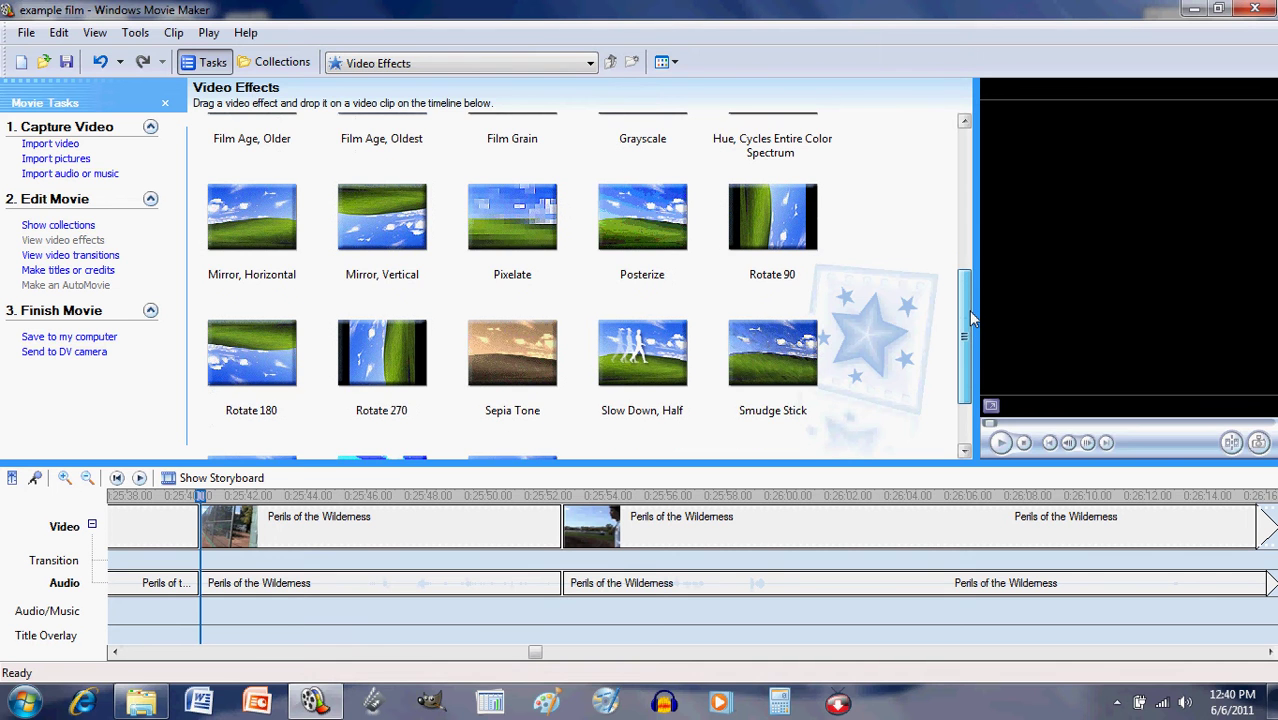
{"action": "left_click_drag", "start_coordinate": [968, 316], "coordinate": [968, 388]}
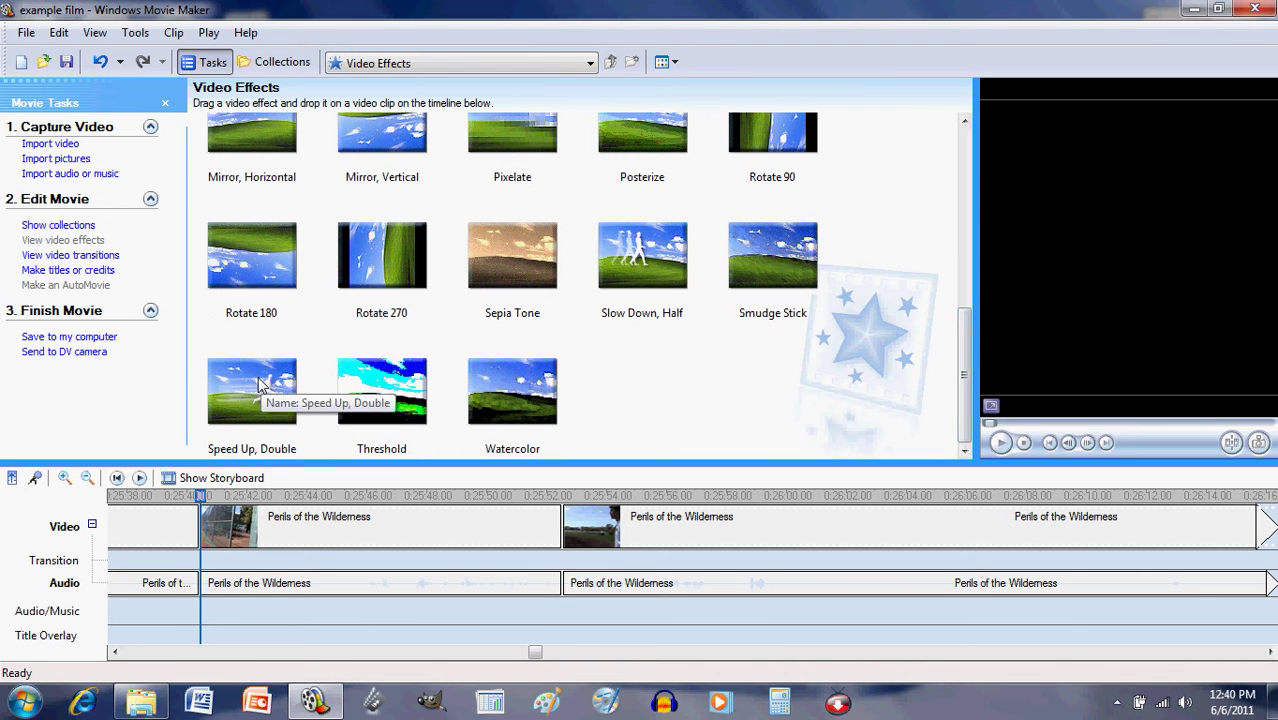
{"action": "left_click", "coordinate": [258, 385]}
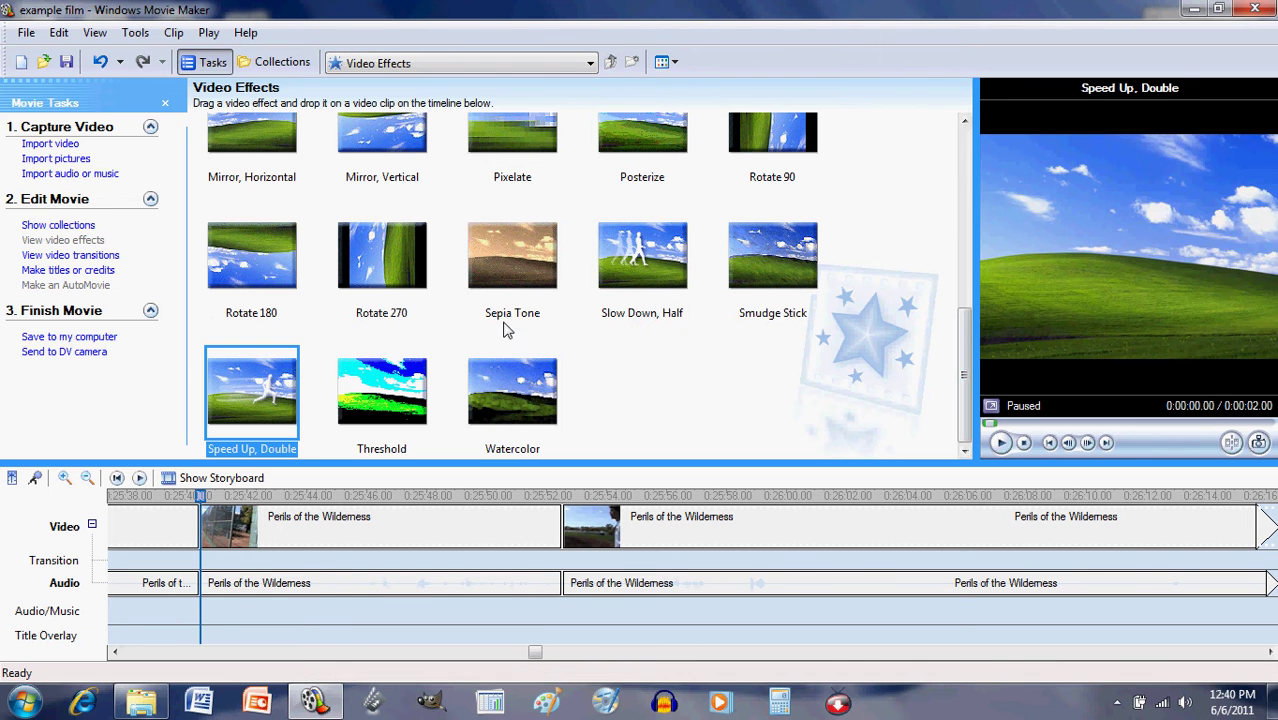
{"action": "left_click", "coordinate": [667, 290]}
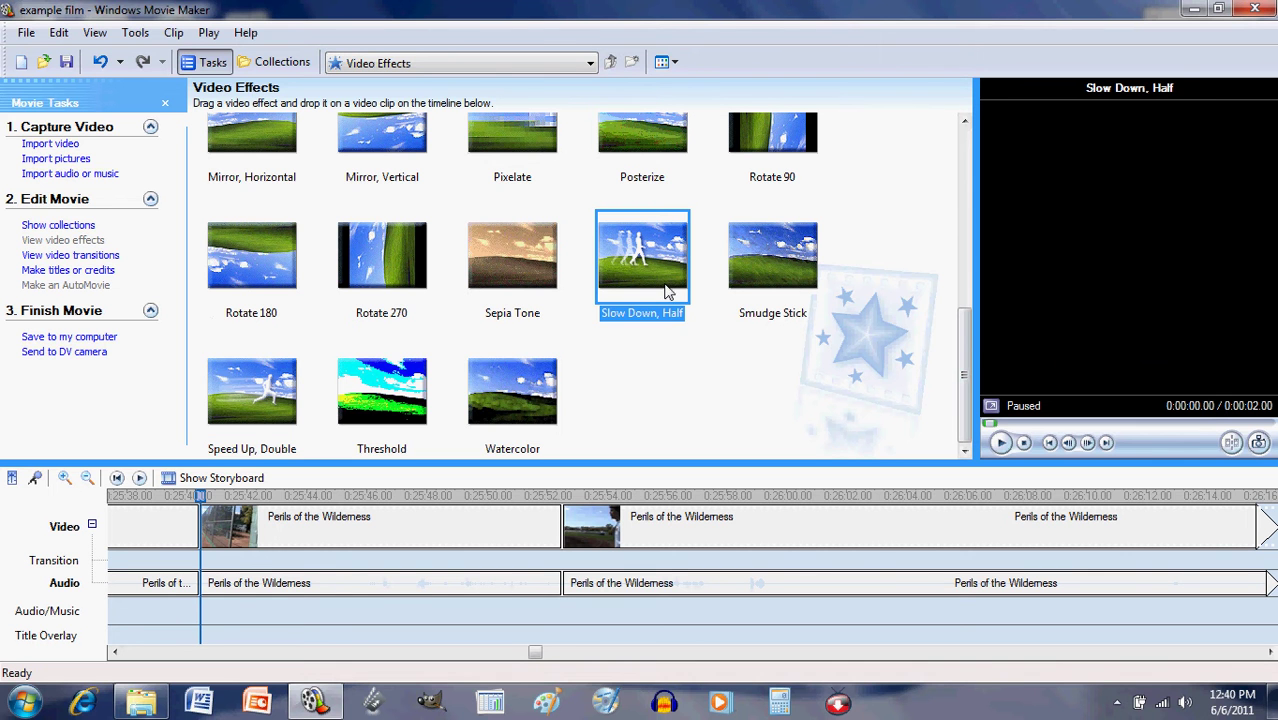
- Play and pause the fence clip in the preview, then select Speed Up, Double
{"action": "left_click", "coordinate": [270, 535]}
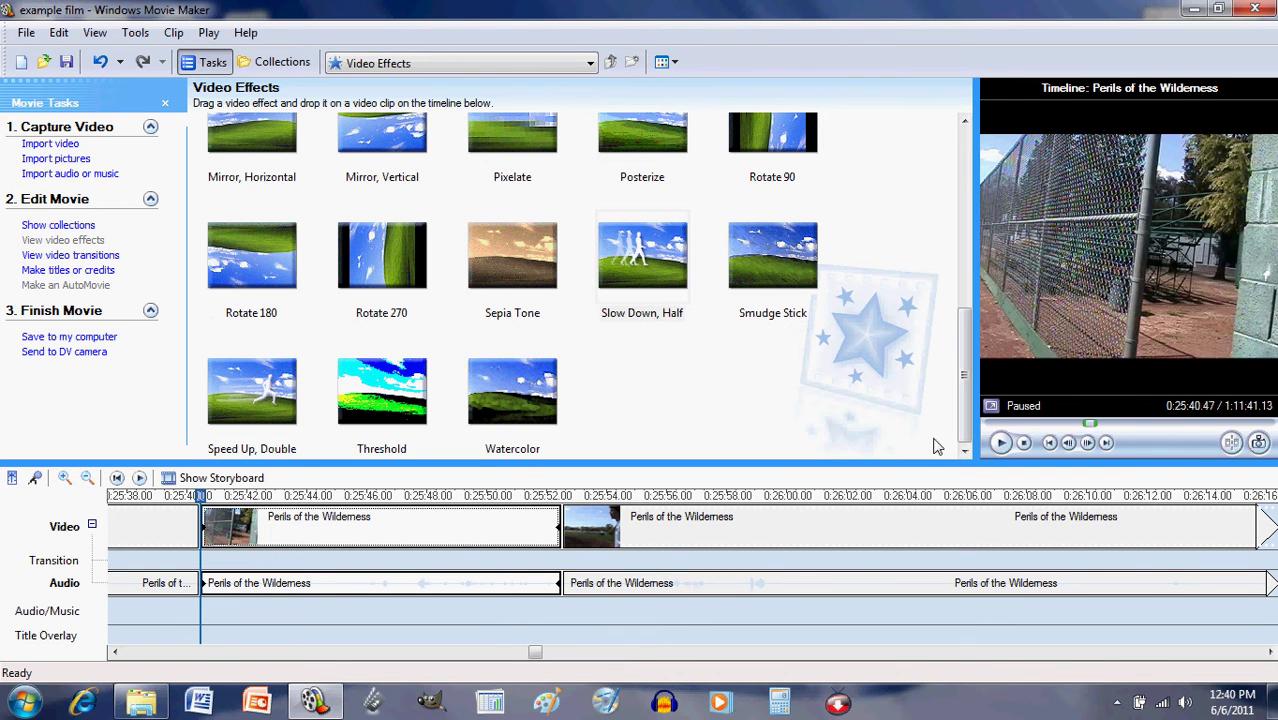
{"action": "left_click", "coordinate": [1000, 442]}
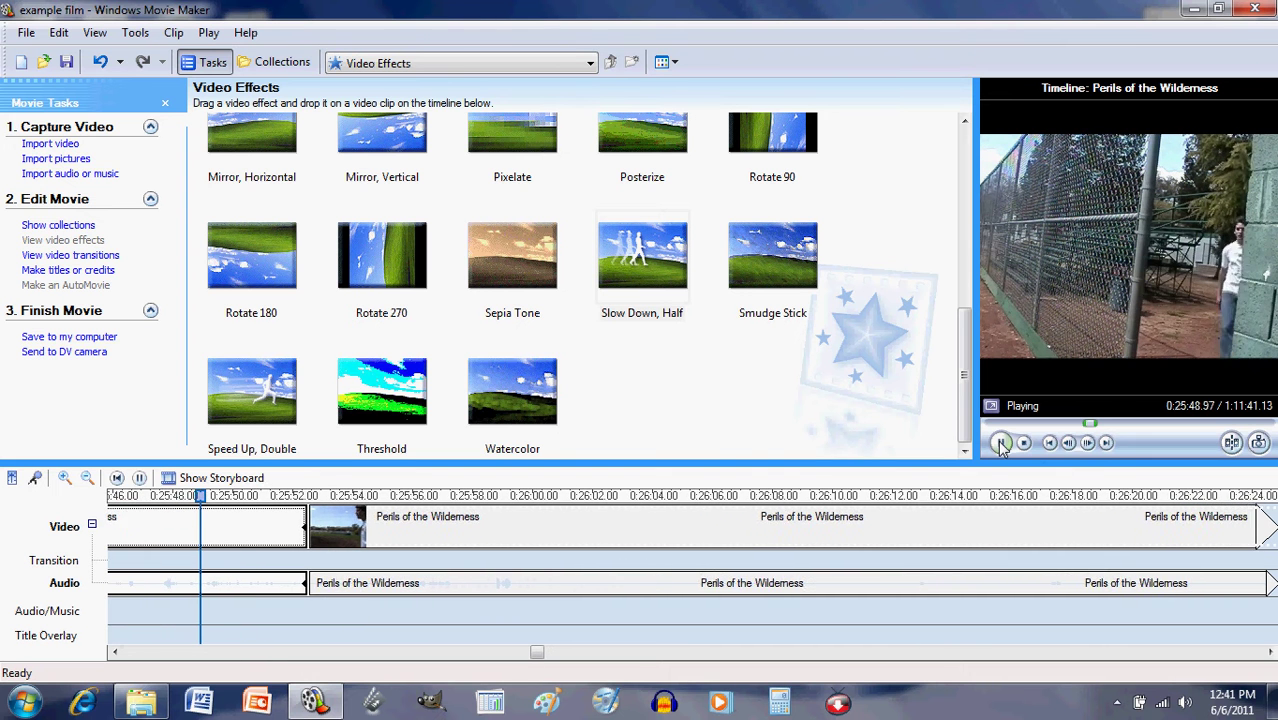
{"action": "left_click", "coordinate": [1001, 443]}
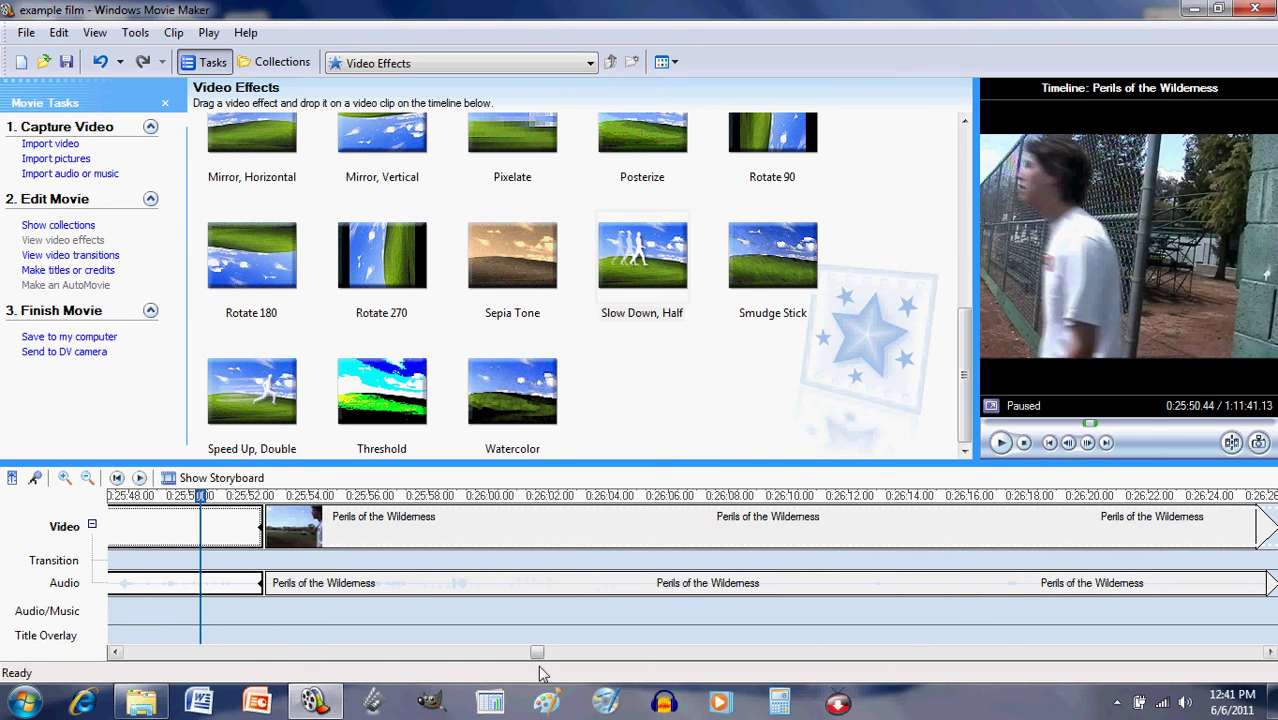
{"action": "left_click_drag", "start_coordinate": [538, 655], "coordinate": [537, 659]}
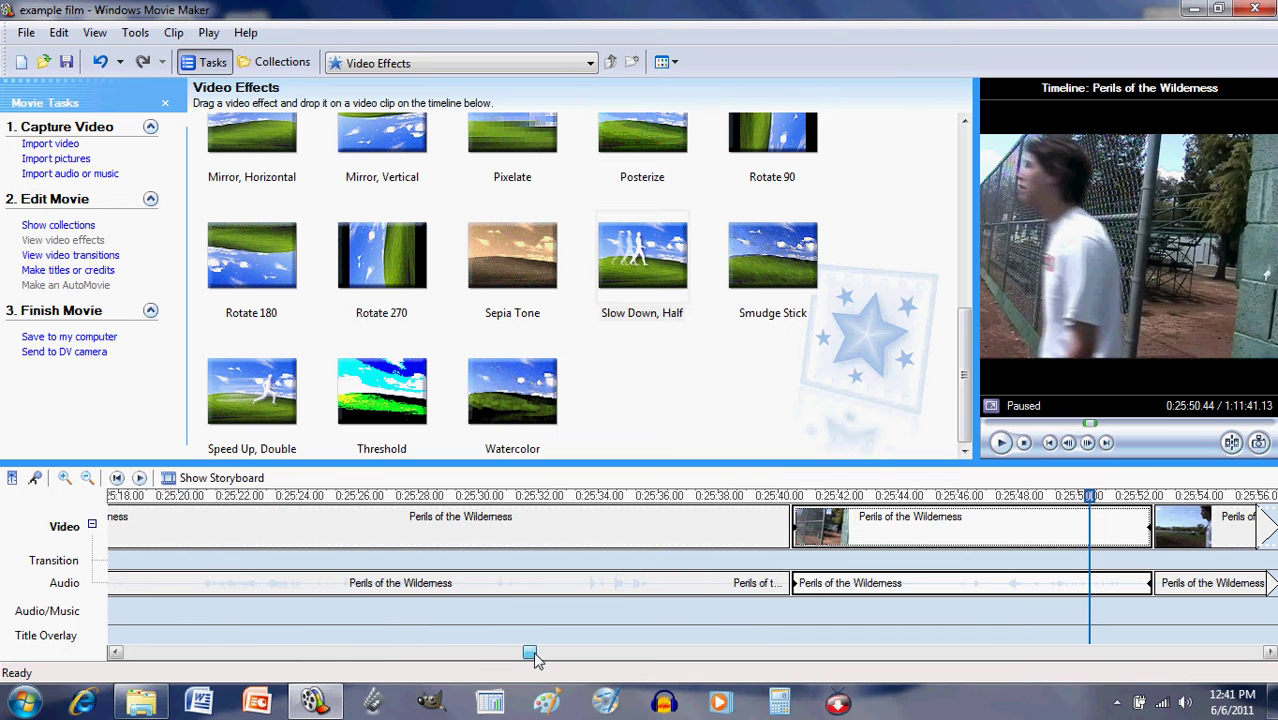
{"action": "left_click", "coordinate": [252, 393]}
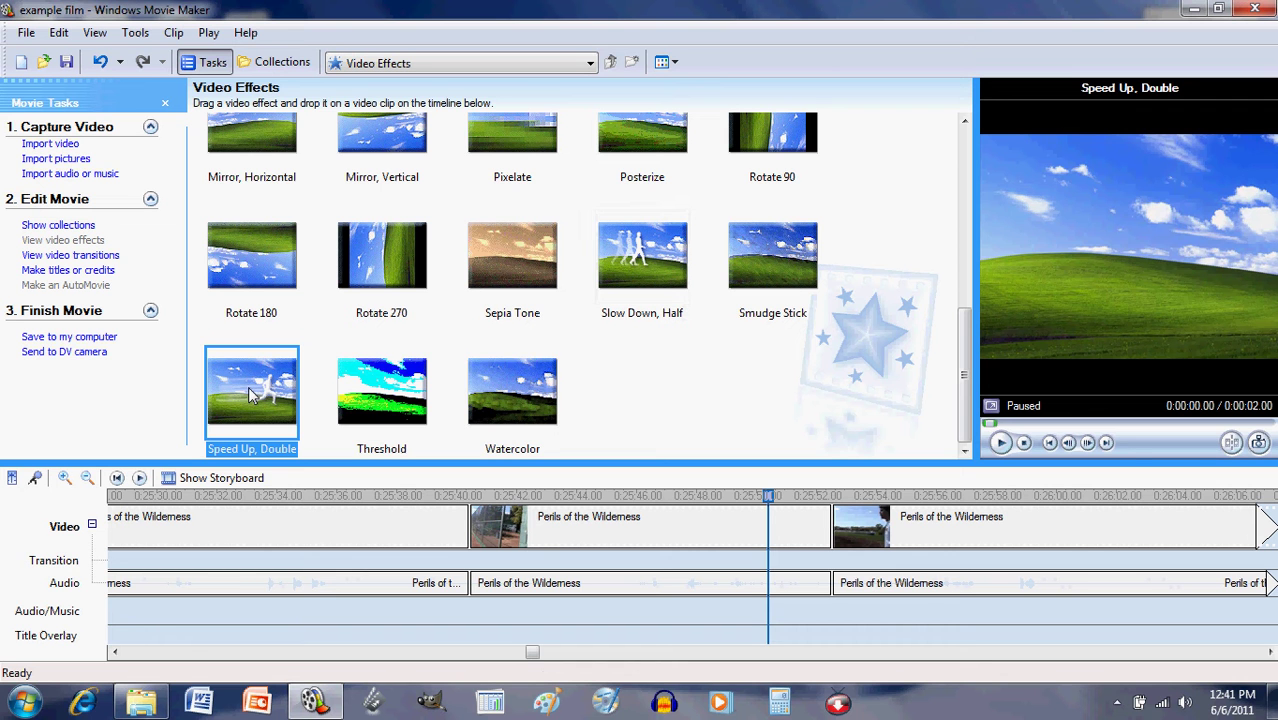
- Drop Speed Up, Double onto the fence clip and play back the shortened, faster result
{"action": "left_click_drag", "start_coordinate": [248, 386], "coordinate": [648, 530]}
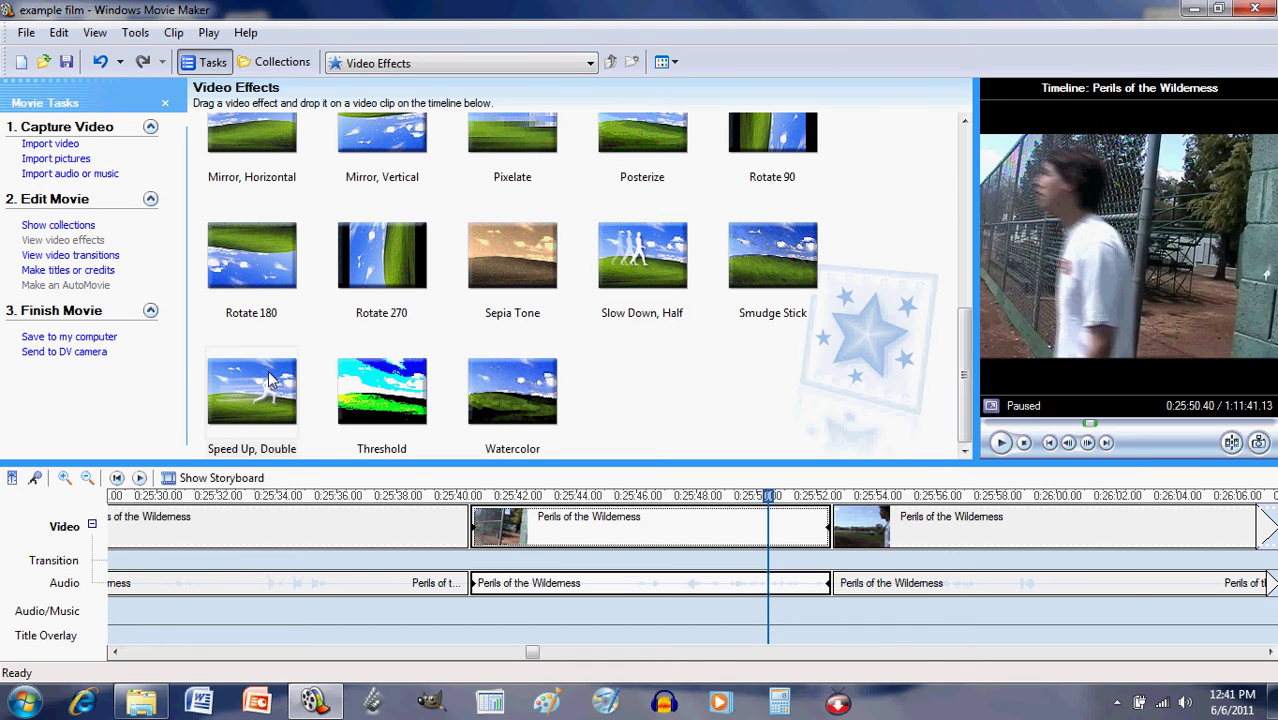
{"action": "left_click", "coordinate": [252, 386]}
{"action": "left_click_drag", "start_coordinate": [250, 385], "coordinate": [596, 537]}
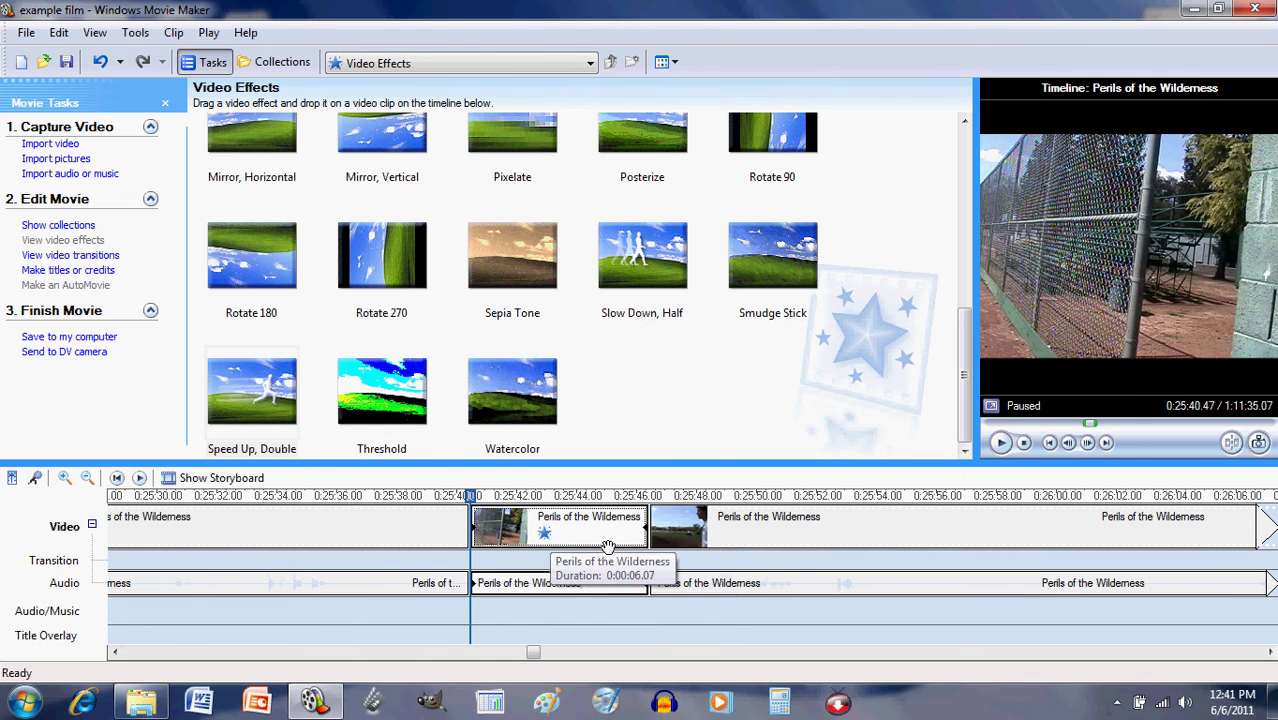
{"action": "left_click", "coordinate": [1001, 443]}
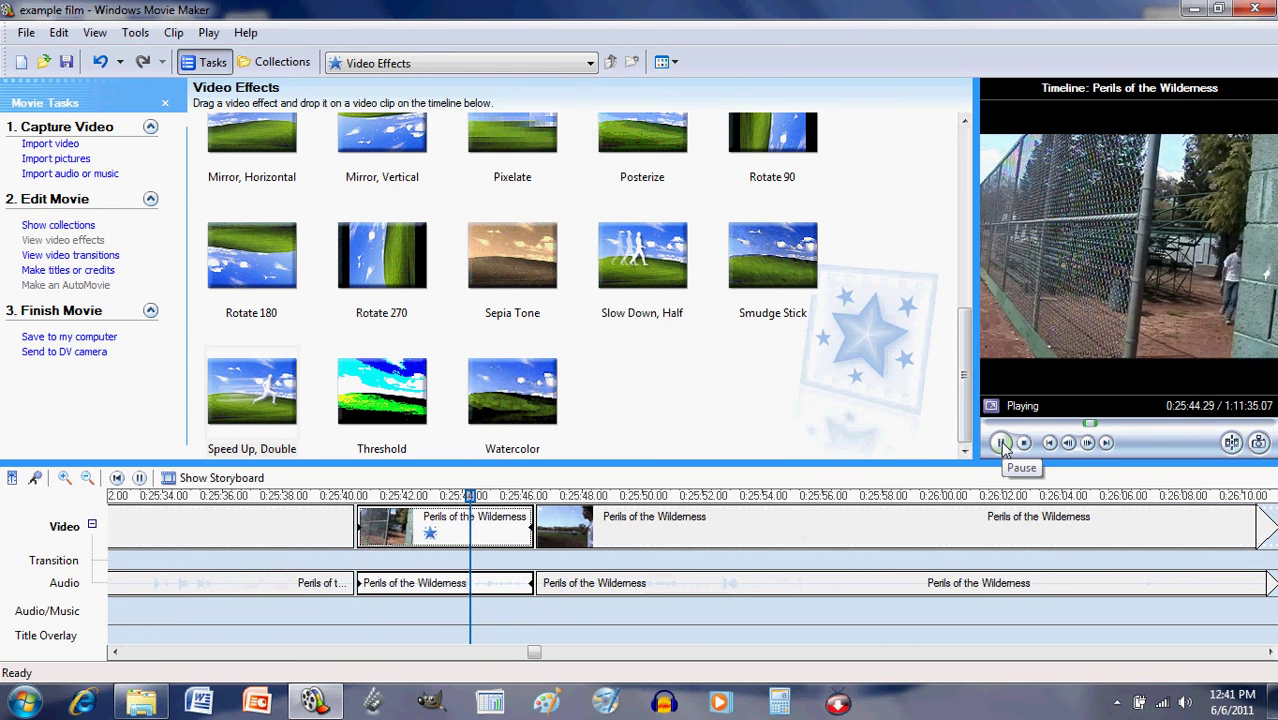
{"action": "left_click", "coordinate": [1001, 443]}
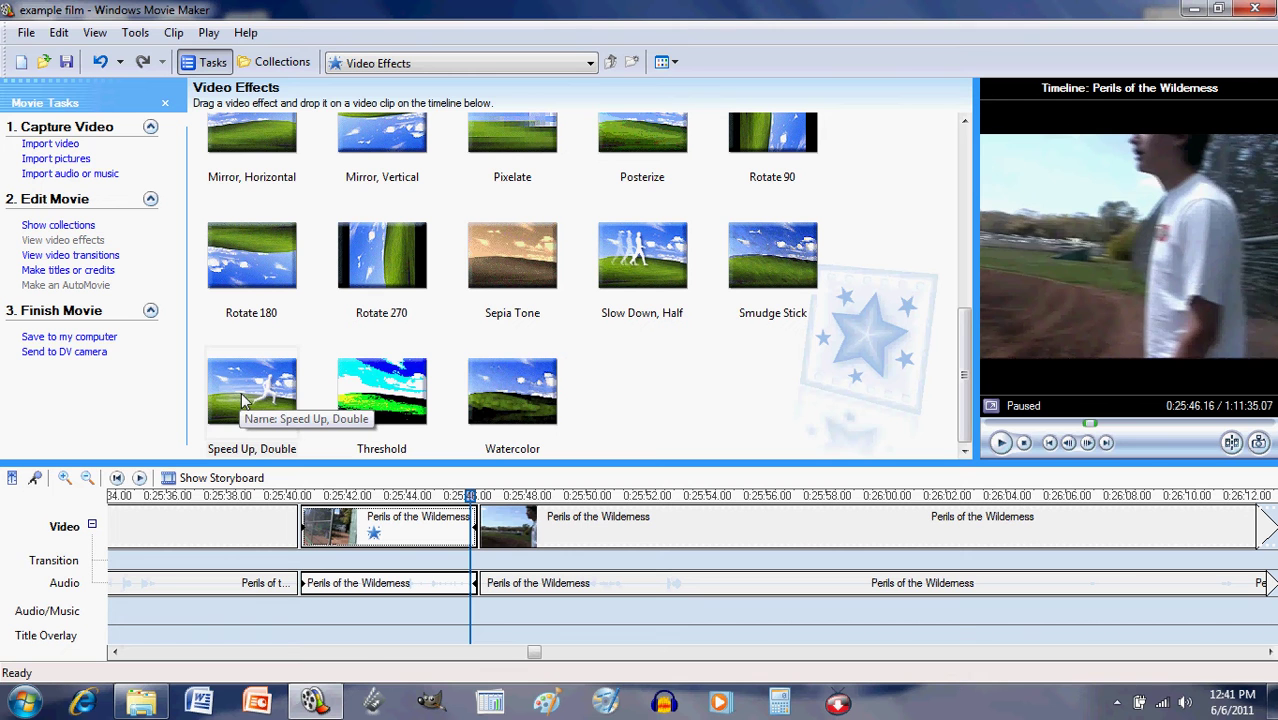
{"action": "left_click_drag", "start_coordinate": [242, 400], "coordinate": [424, 537]}
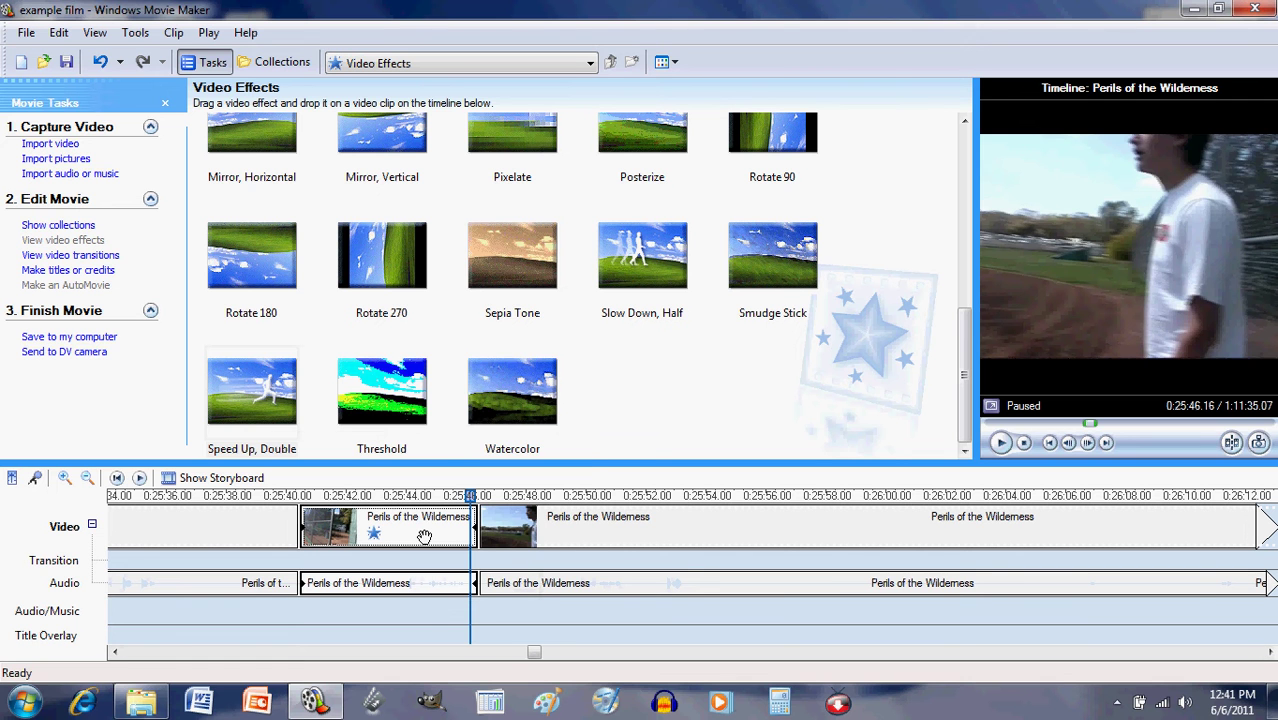
- Remove Speed Up, Double from the fence clip's Video Effects list
{"action": "right_click", "coordinate": [424, 537]}
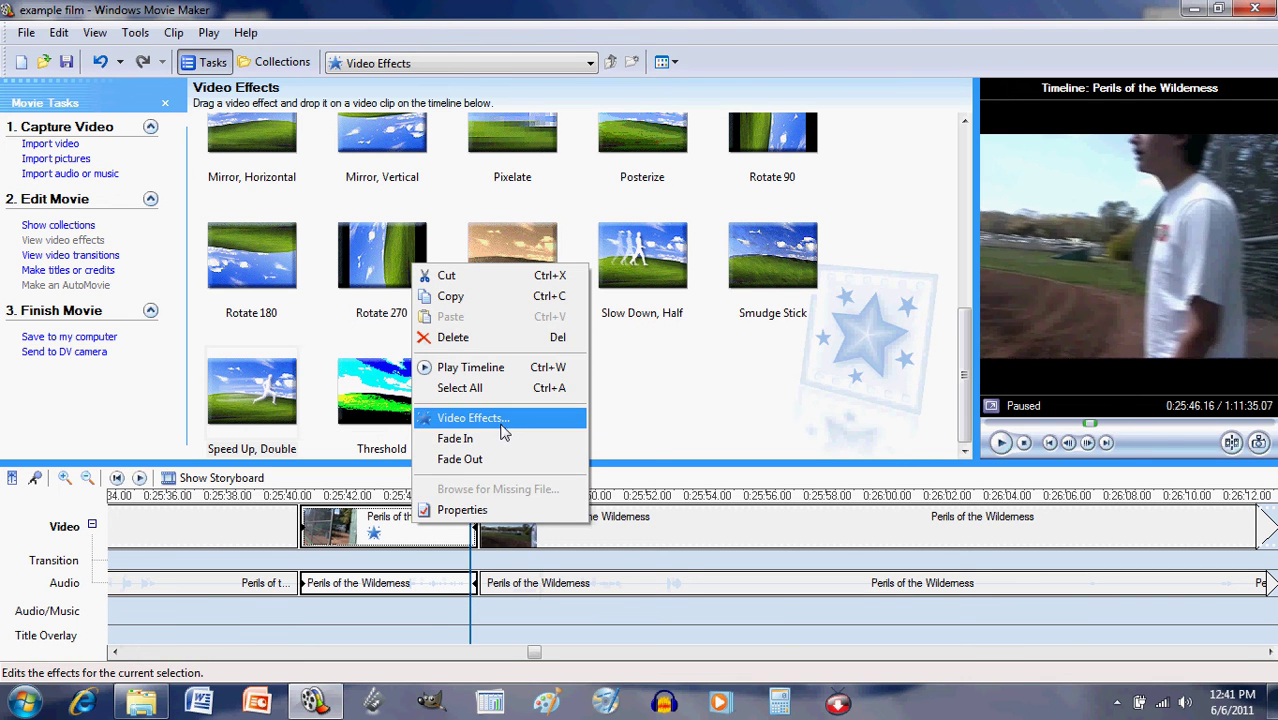
{"action": "left_click", "coordinate": [505, 420]}
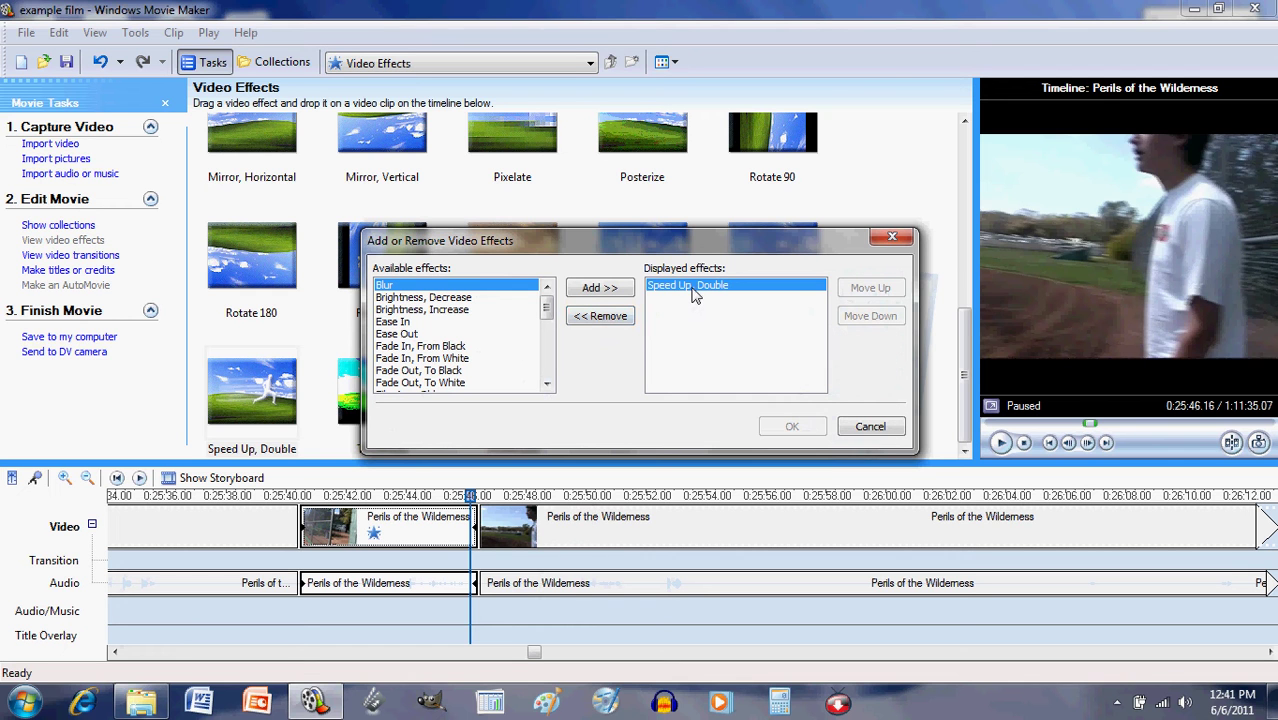
{"action": "left_click", "coordinate": [620, 318]}
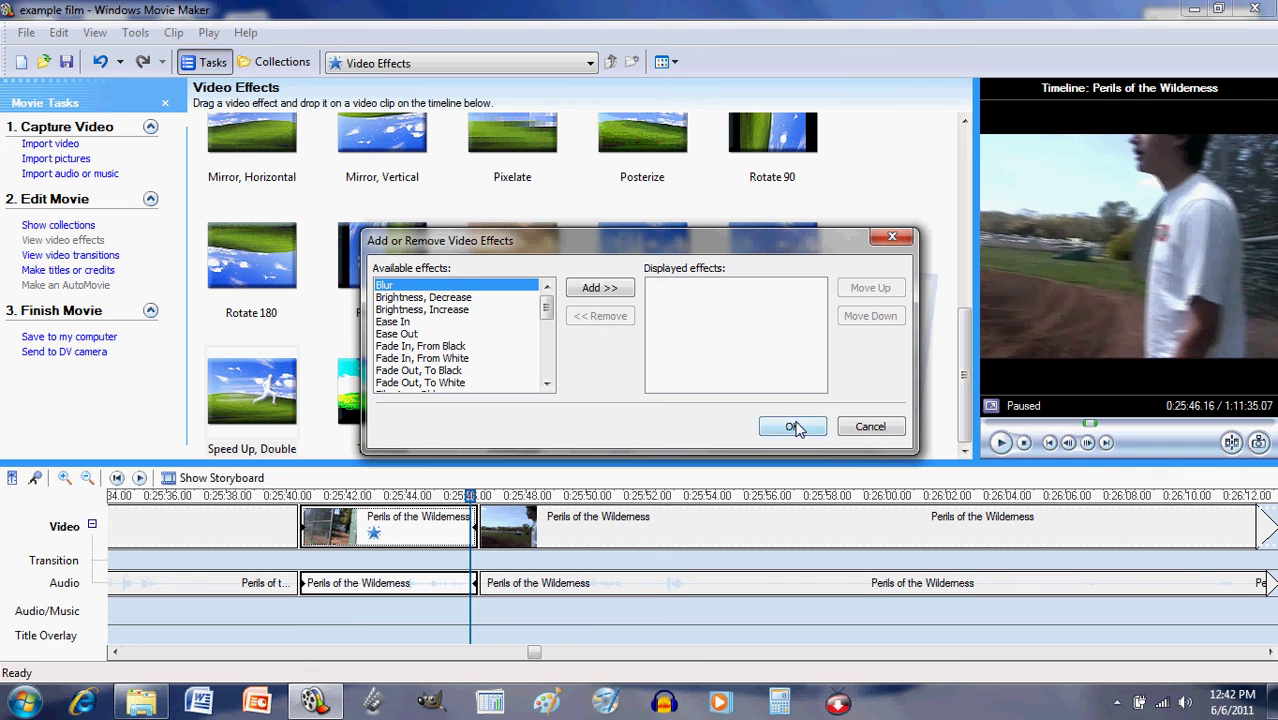
{"action": "left_click", "coordinate": [793, 427]}
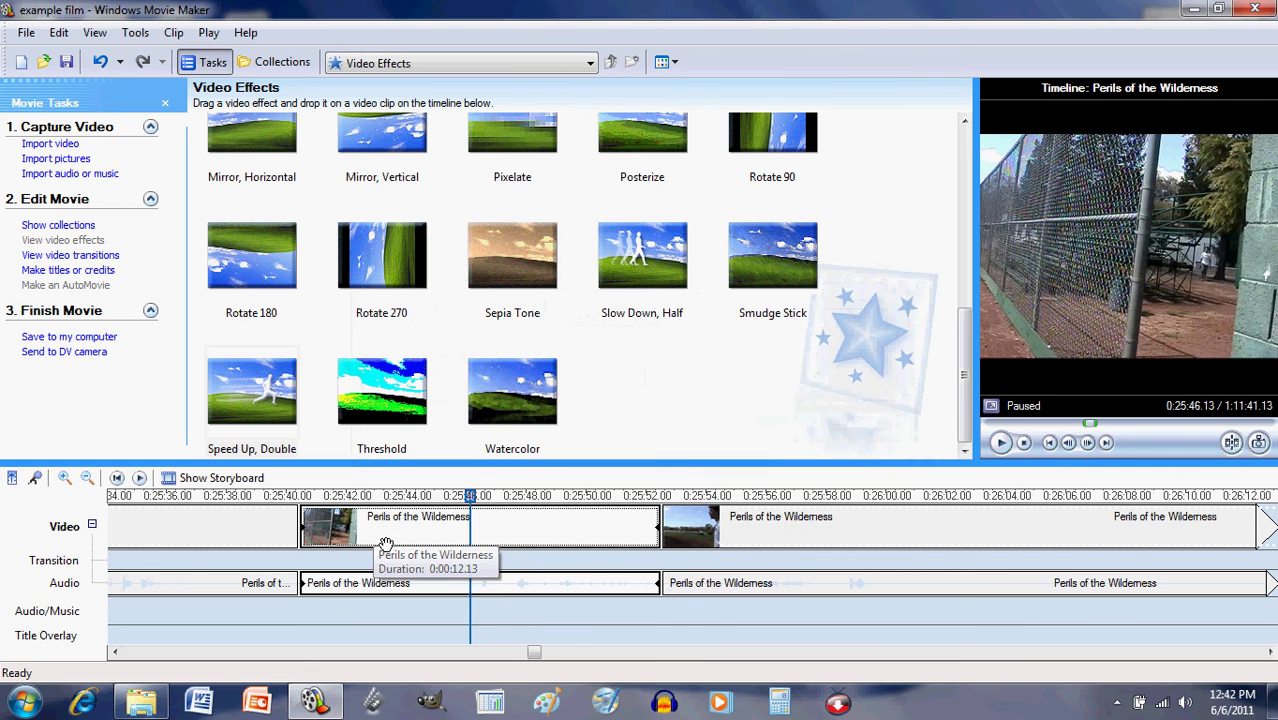
- Apply Slow Down, Half to the fence clip and play it from partway in
{"action": "left_click", "coordinate": [645, 290]}
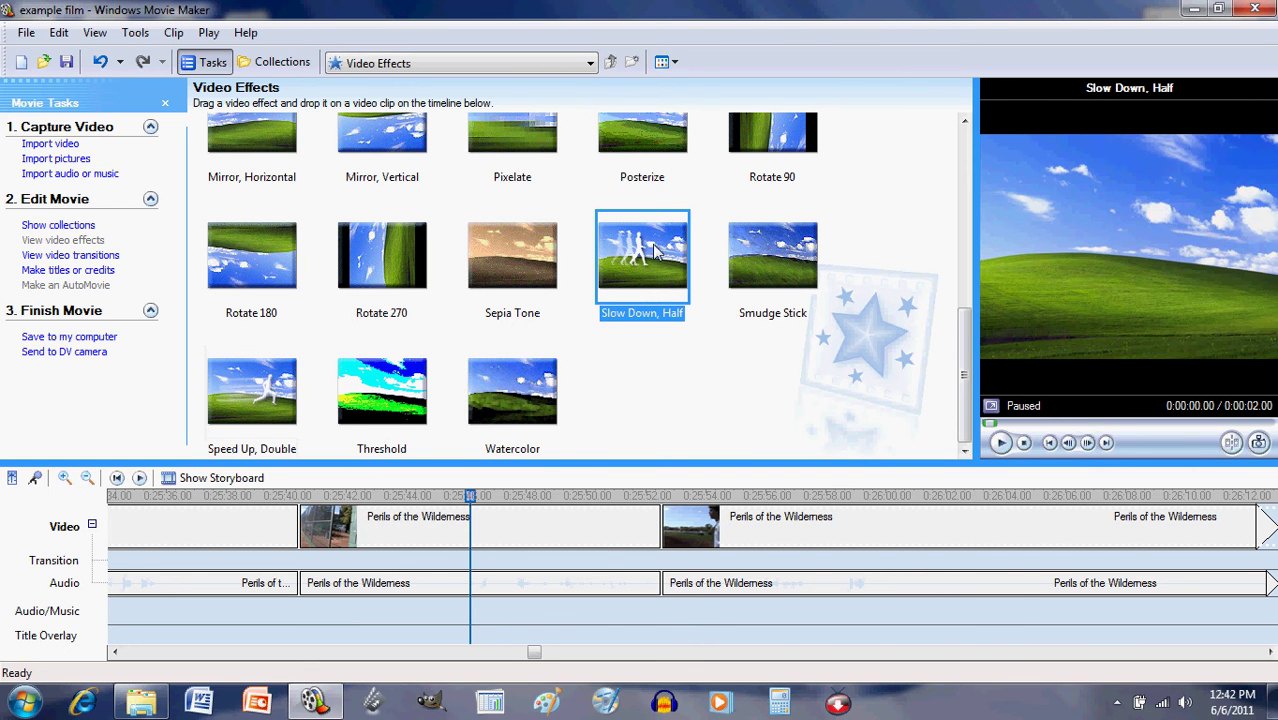
{"action": "left_click_drag", "start_coordinate": [655, 253], "coordinate": [466, 538]}
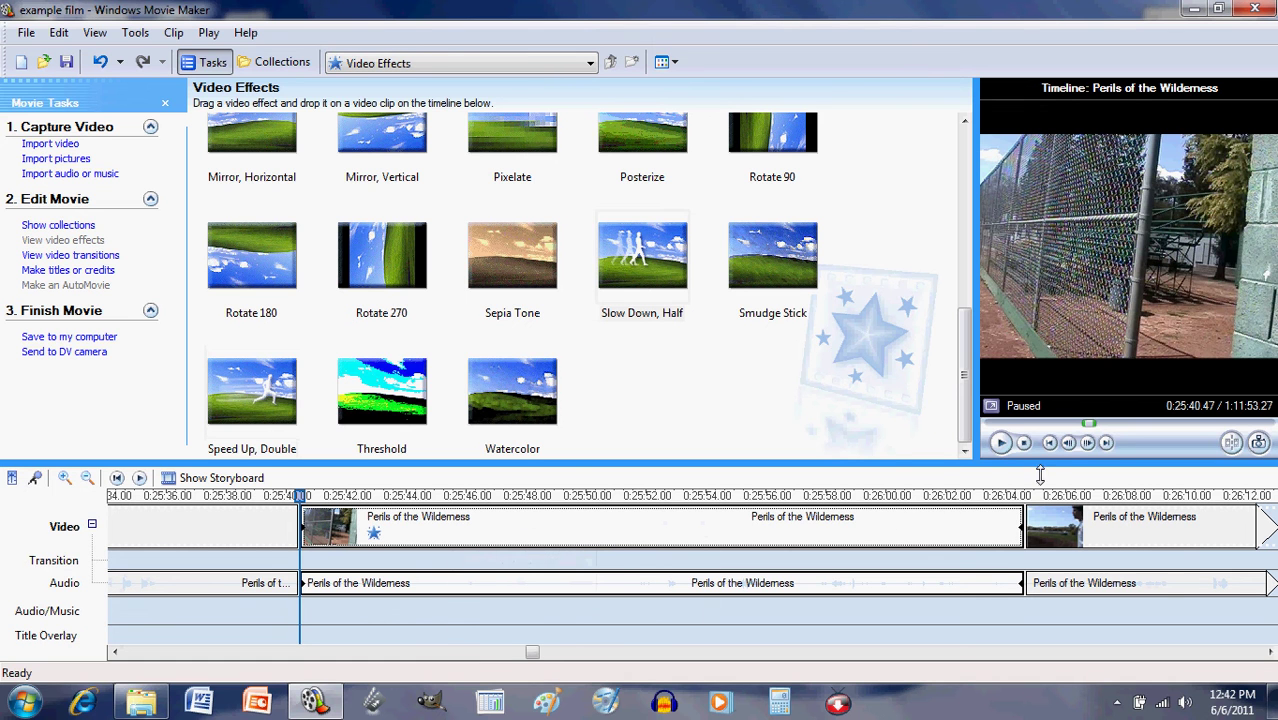
{"action": "left_click", "coordinate": [437, 519]}
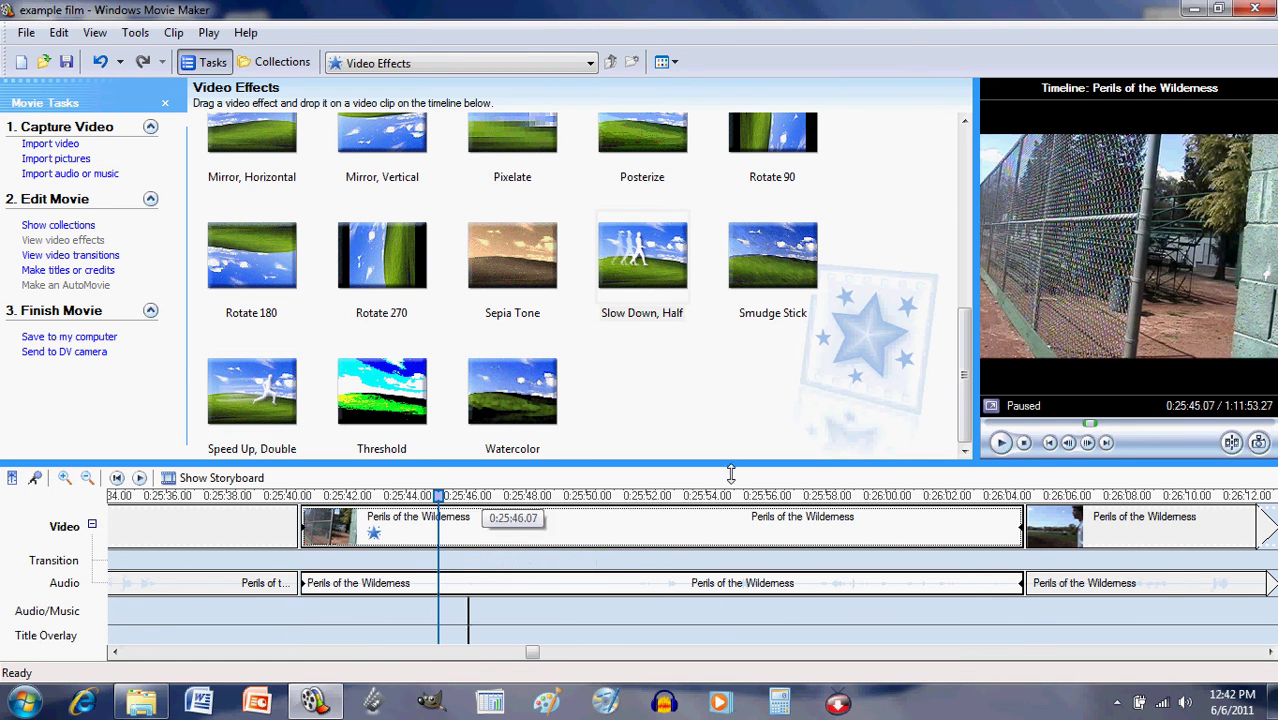
{"action": "left_click", "coordinate": [1000, 444]}
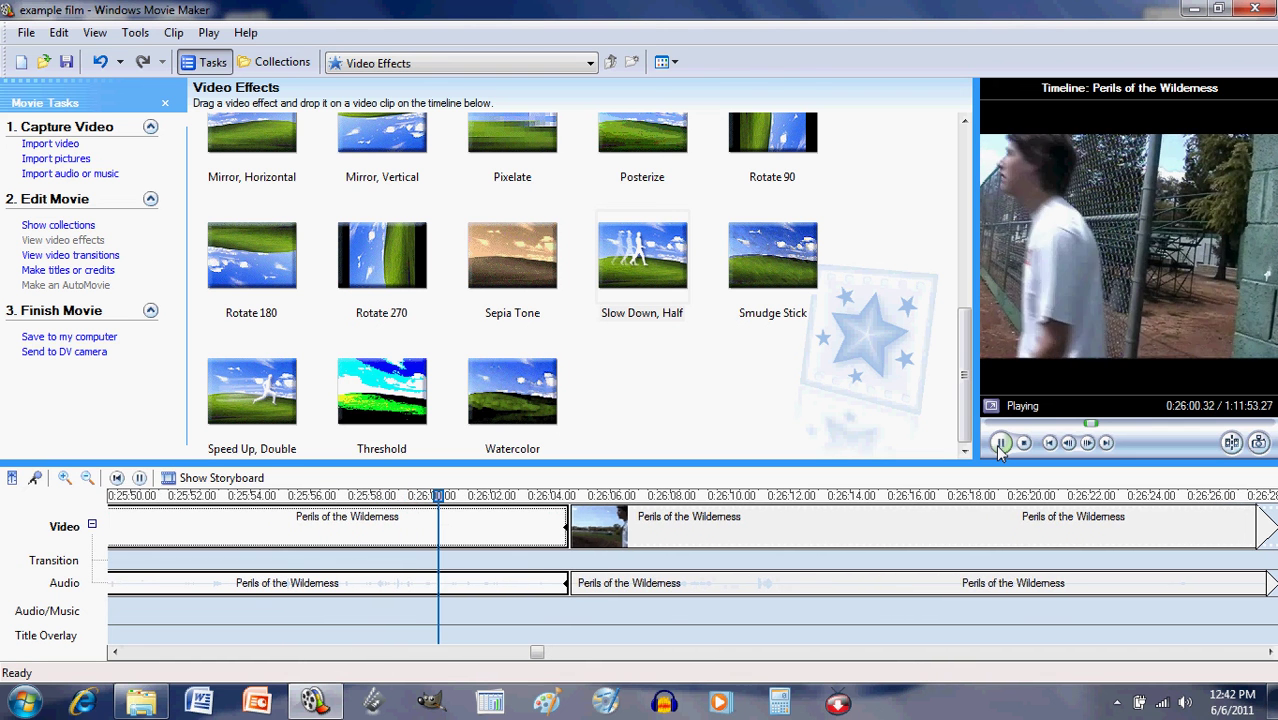
{"action": "left_click", "coordinate": [1000, 444]}
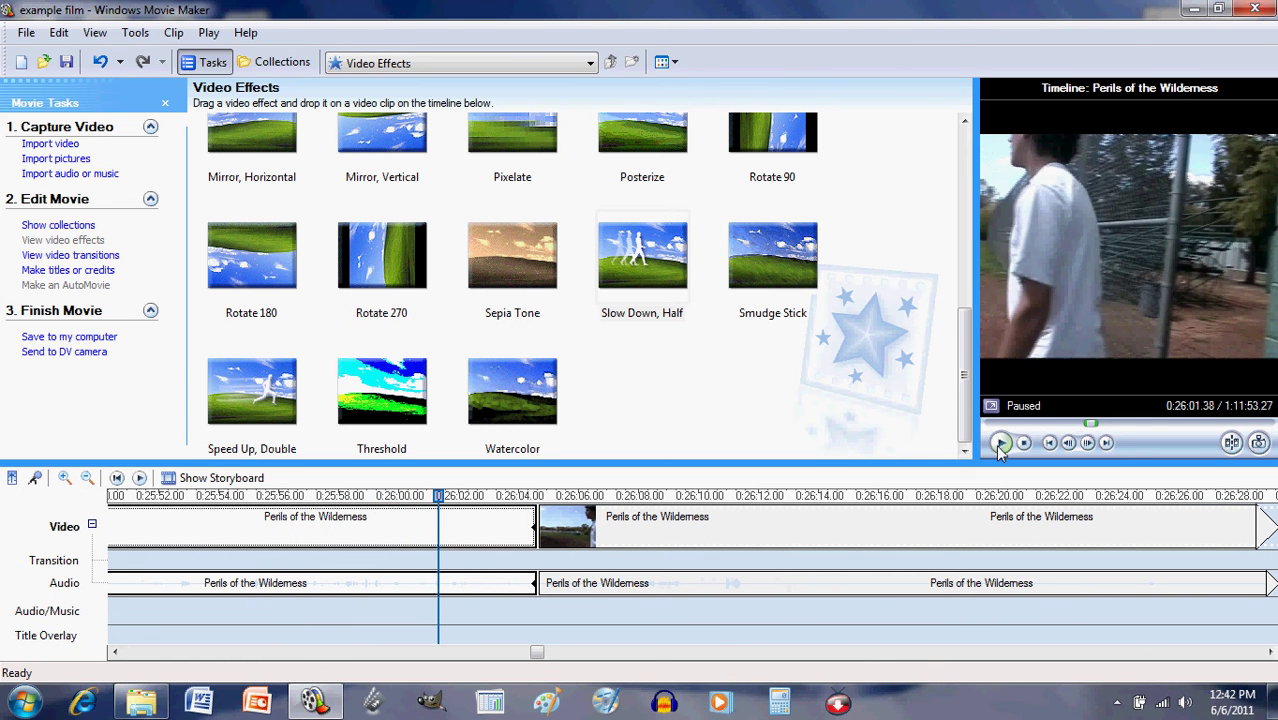
- Remove the Slow Down, Half effect from the fence clip
{"action": "right_click", "coordinate": [384, 523]}
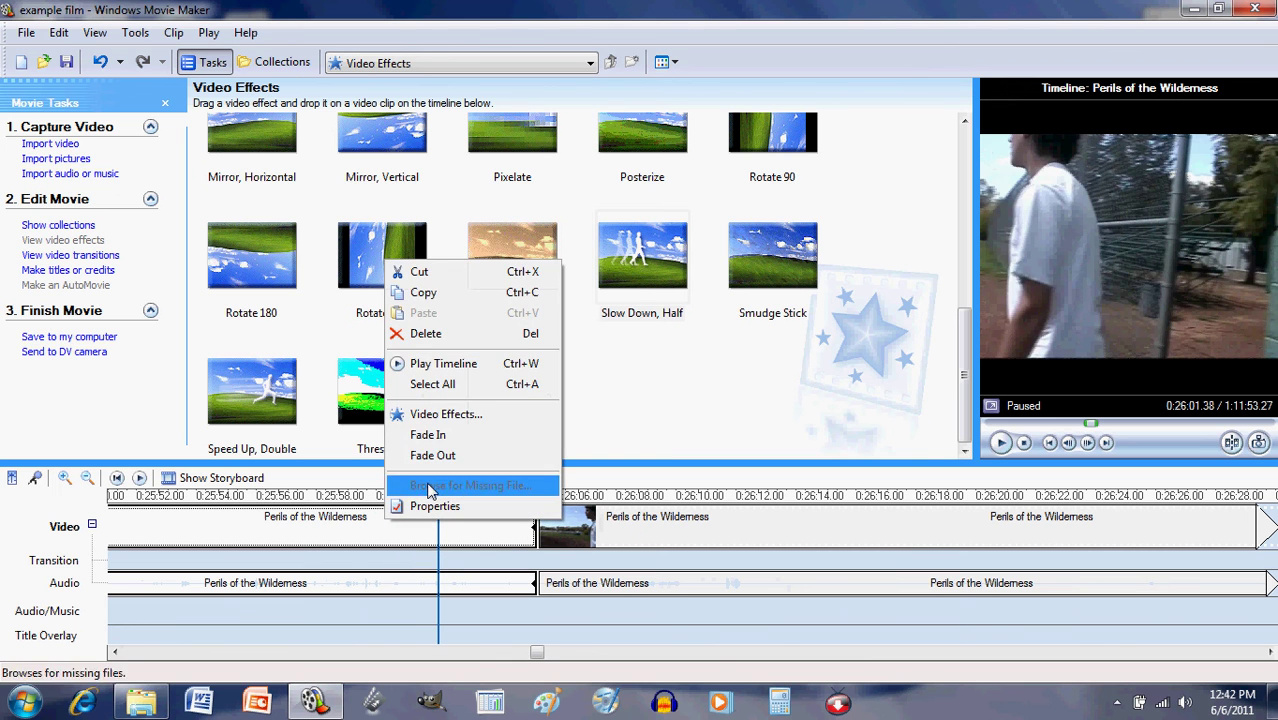
{"action": "left_click", "coordinate": [474, 414]}
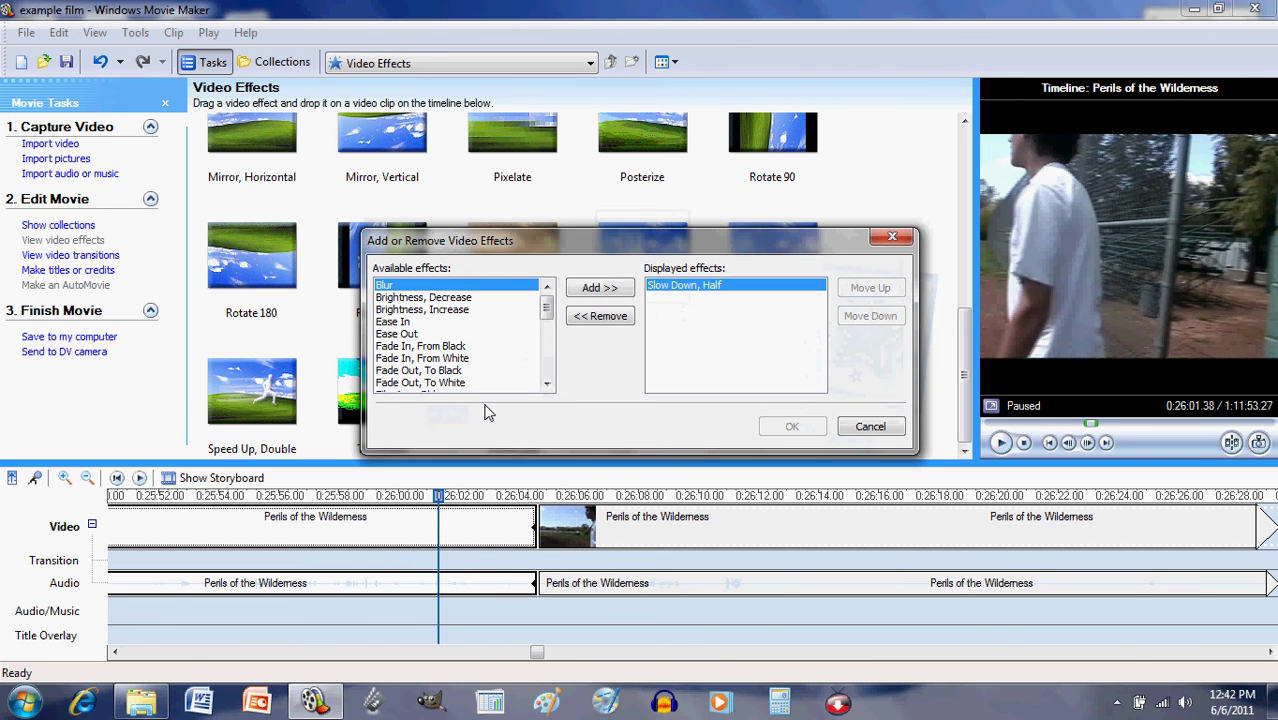
{"action": "left_click", "coordinate": [596, 315]}
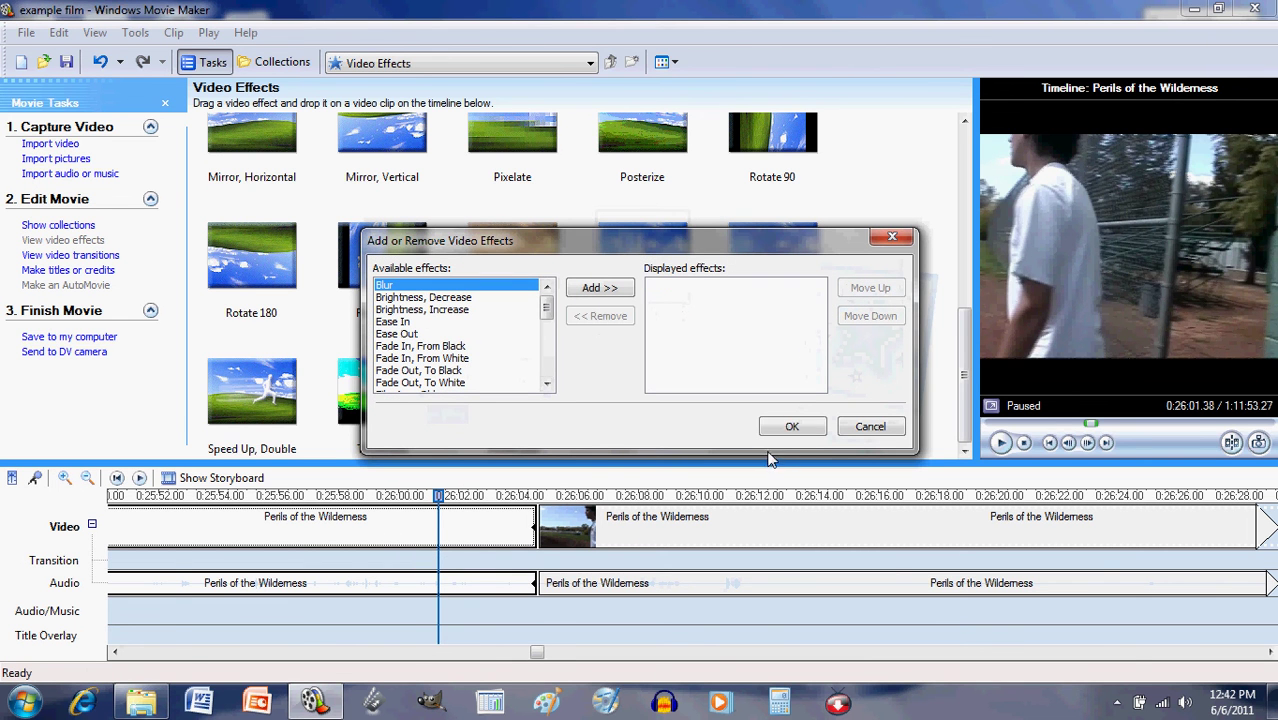
{"action": "left_click", "coordinate": [789, 430]}
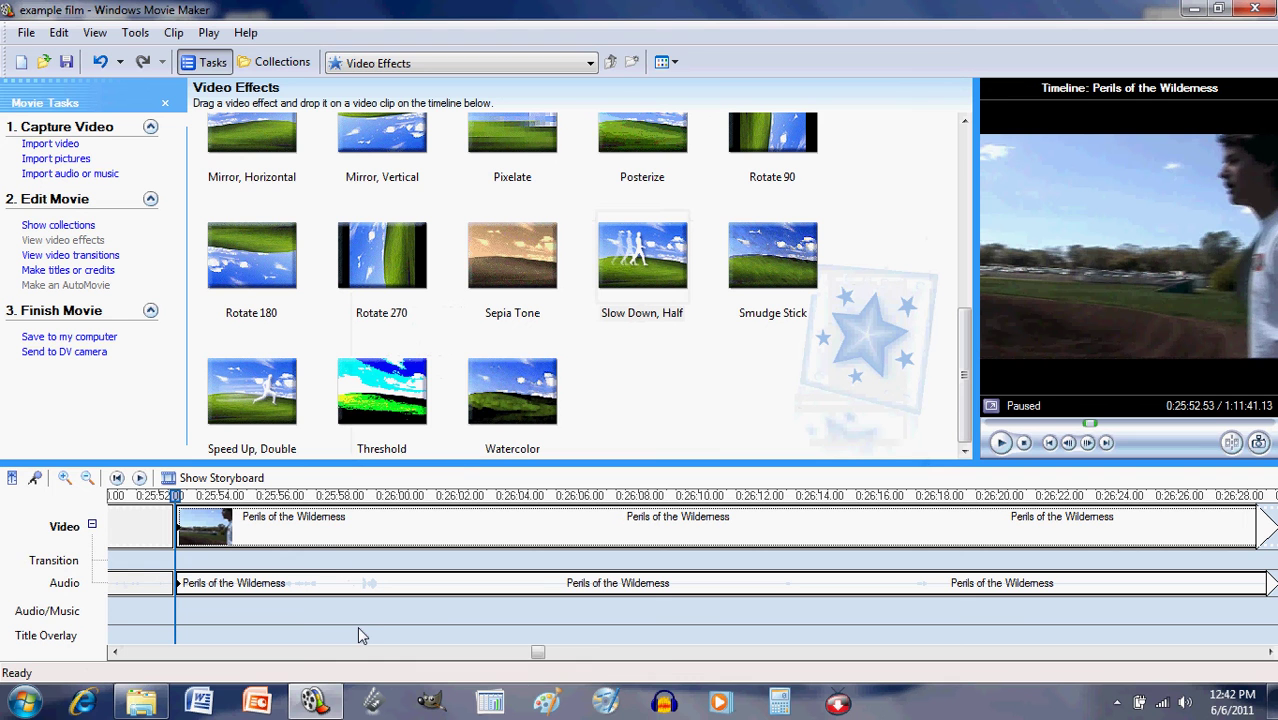
{"action": "left_click", "coordinate": [115, 652]}
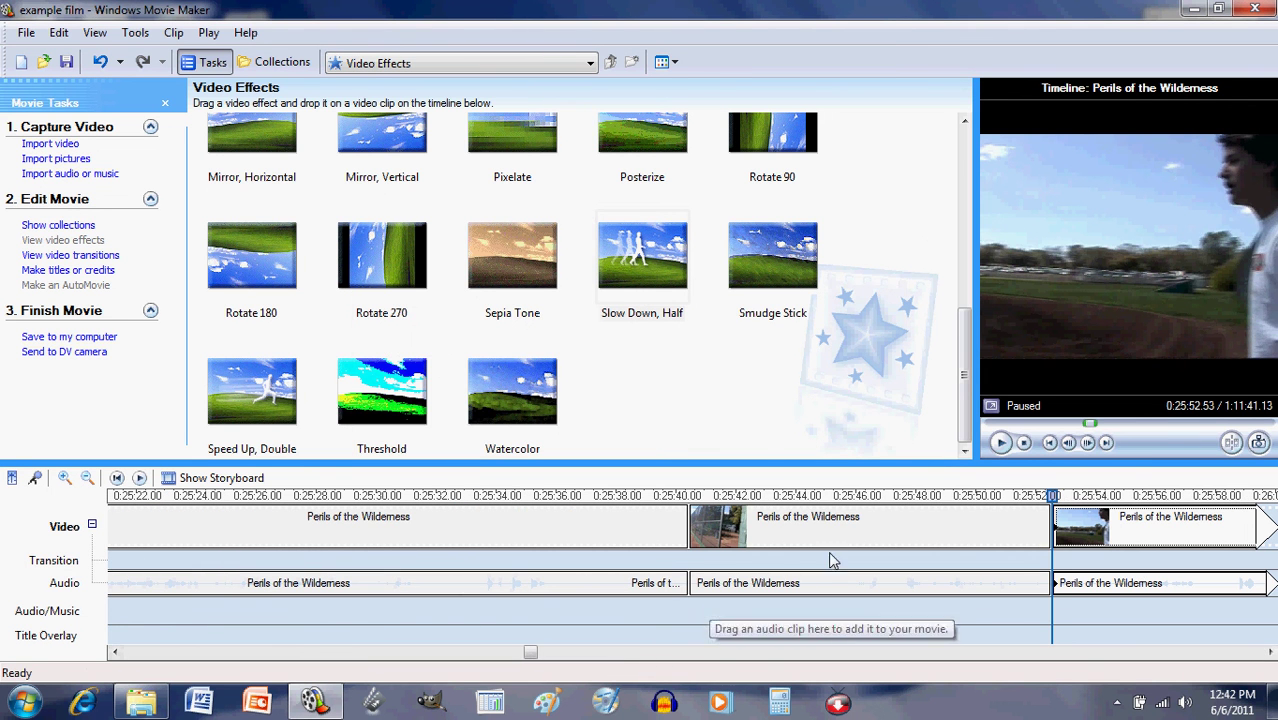
- Apply Speed Up, Double to the fence clip twice and play the shortened clip
{"action": "left_click", "coordinate": [847, 537]}
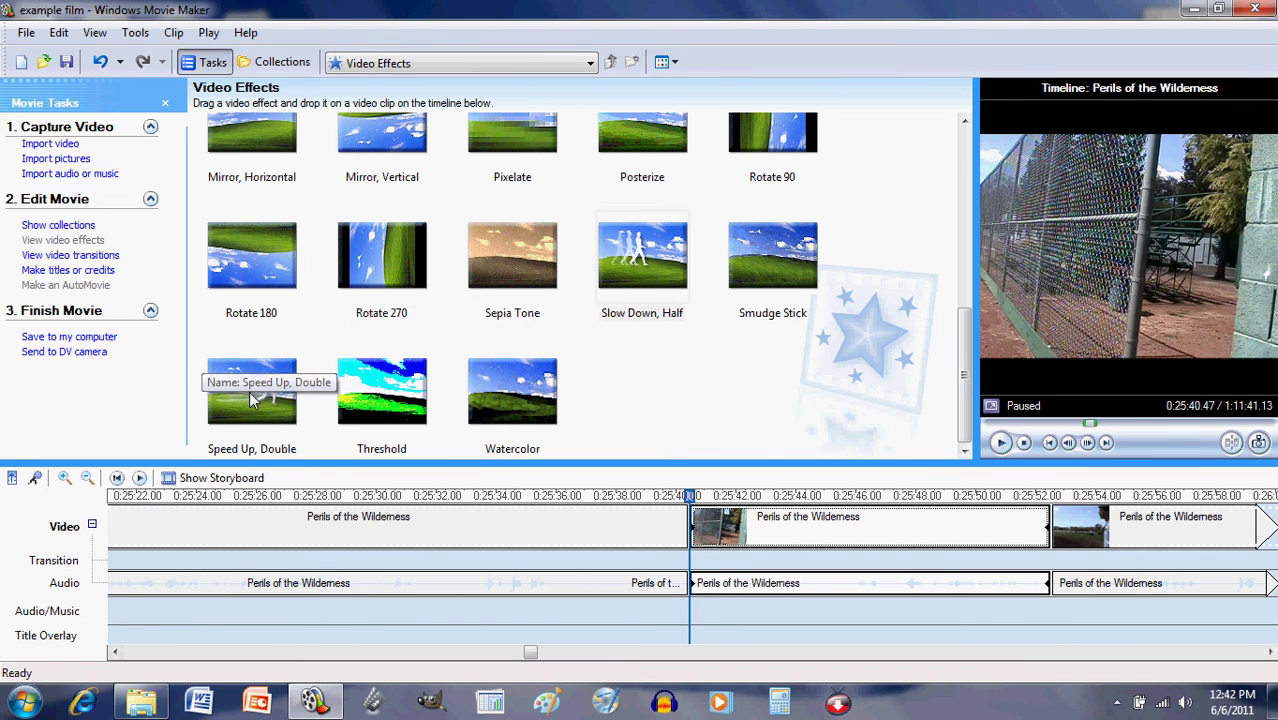
{"action": "left_click", "coordinate": [251, 397]}
{"action": "left_click_drag", "start_coordinate": [249, 391], "coordinate": [810, 530]}
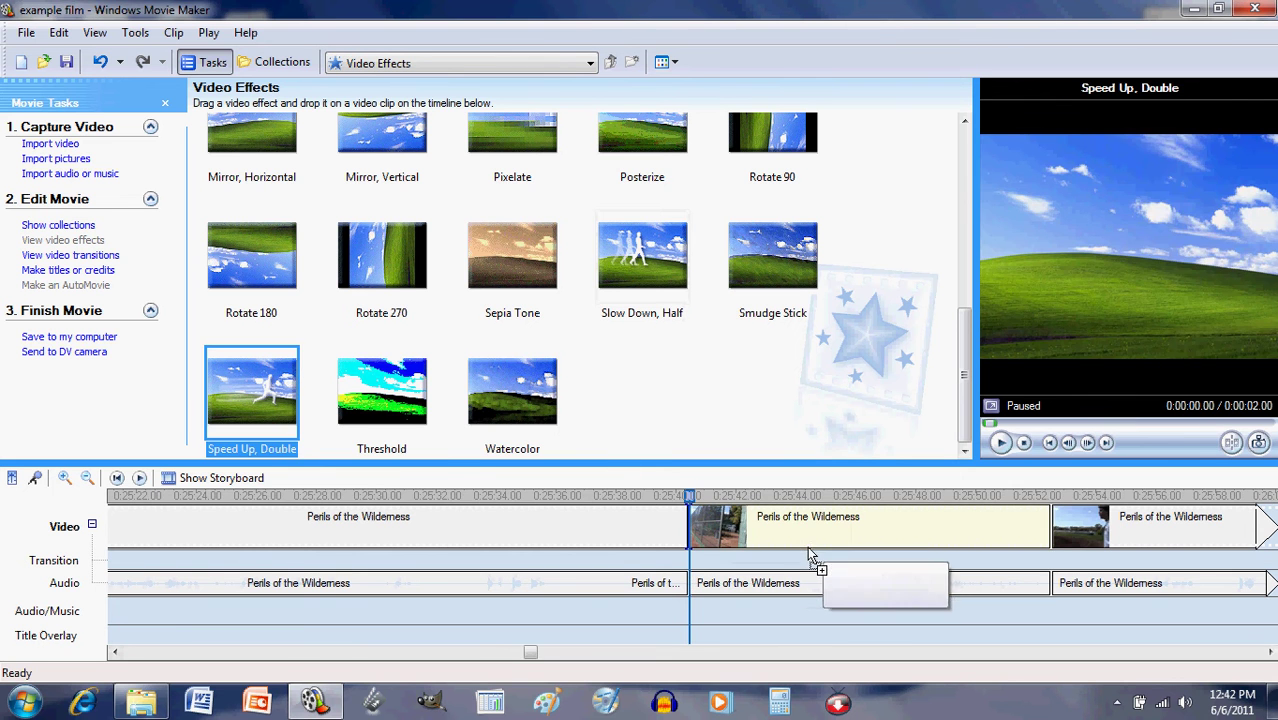
{"action": "left_click_drag", "start_coordinate": [252, 395], "coordinate": [752, 530]}
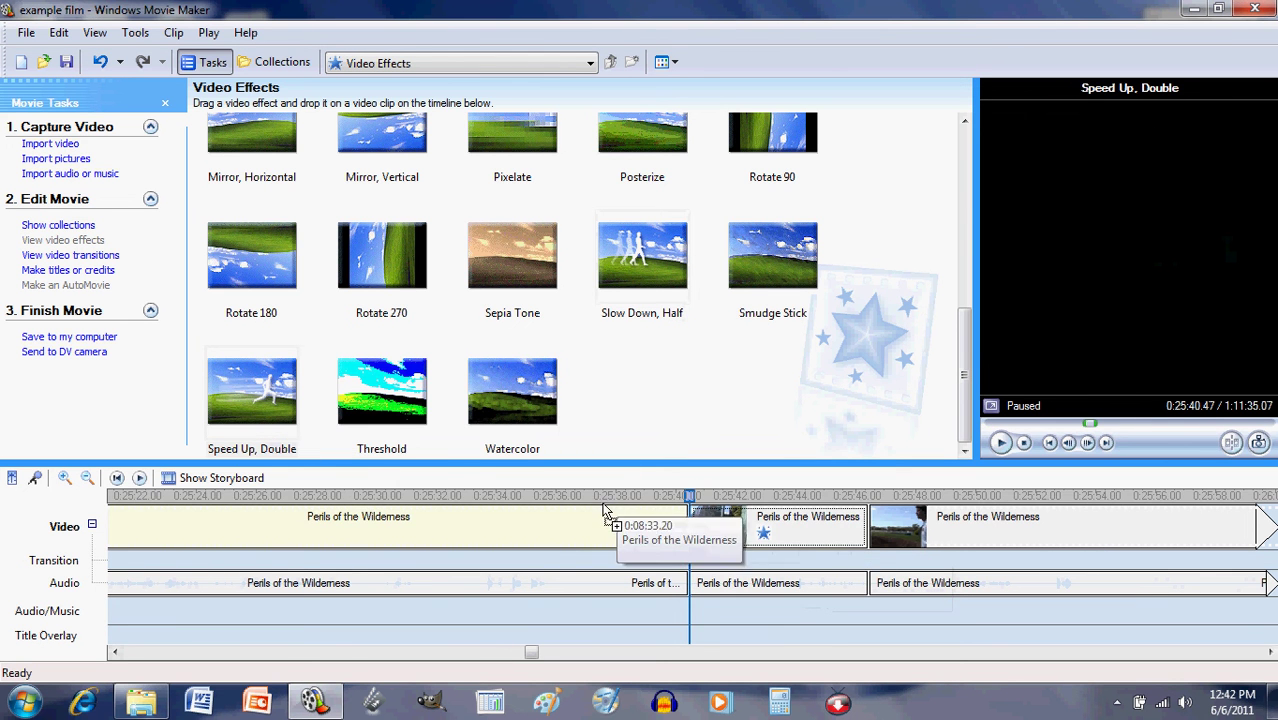
{"action": "left_click", "coordinate": [1001, 443]}
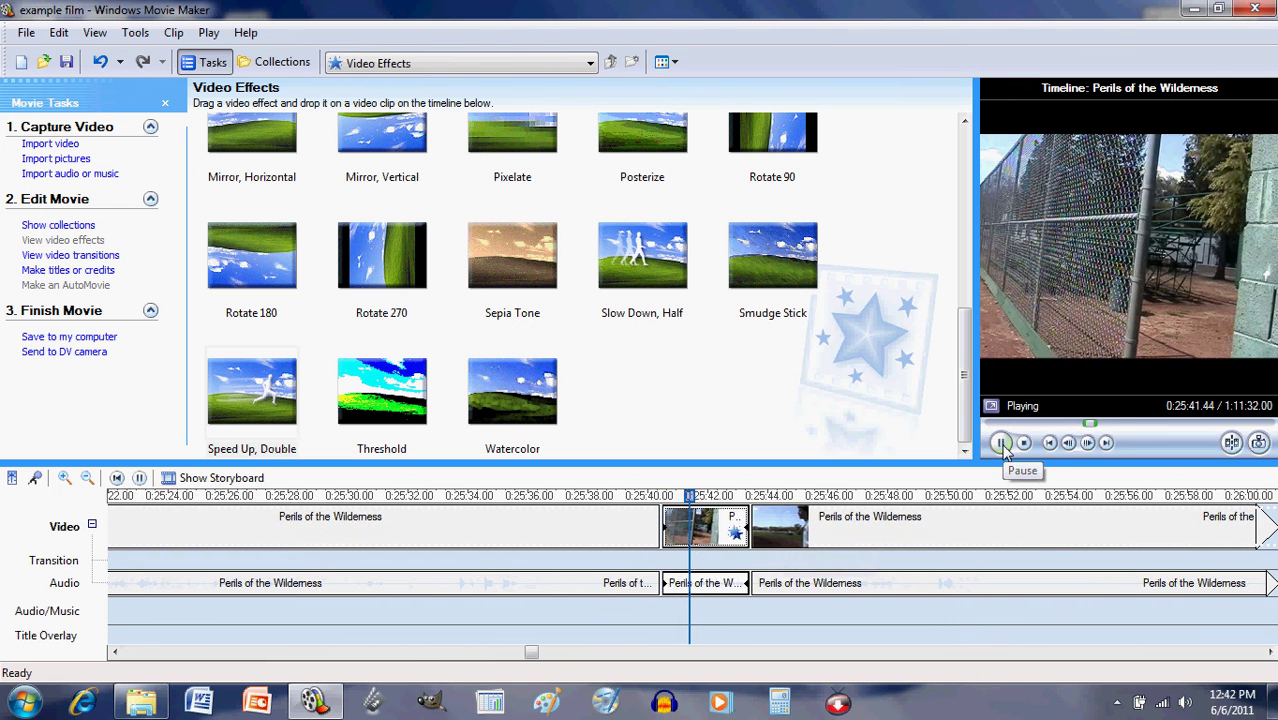
{"action": "left_click", "coordinate": [1001, 443]}
{"action": "left_click", "coordinate": [624, 543]}
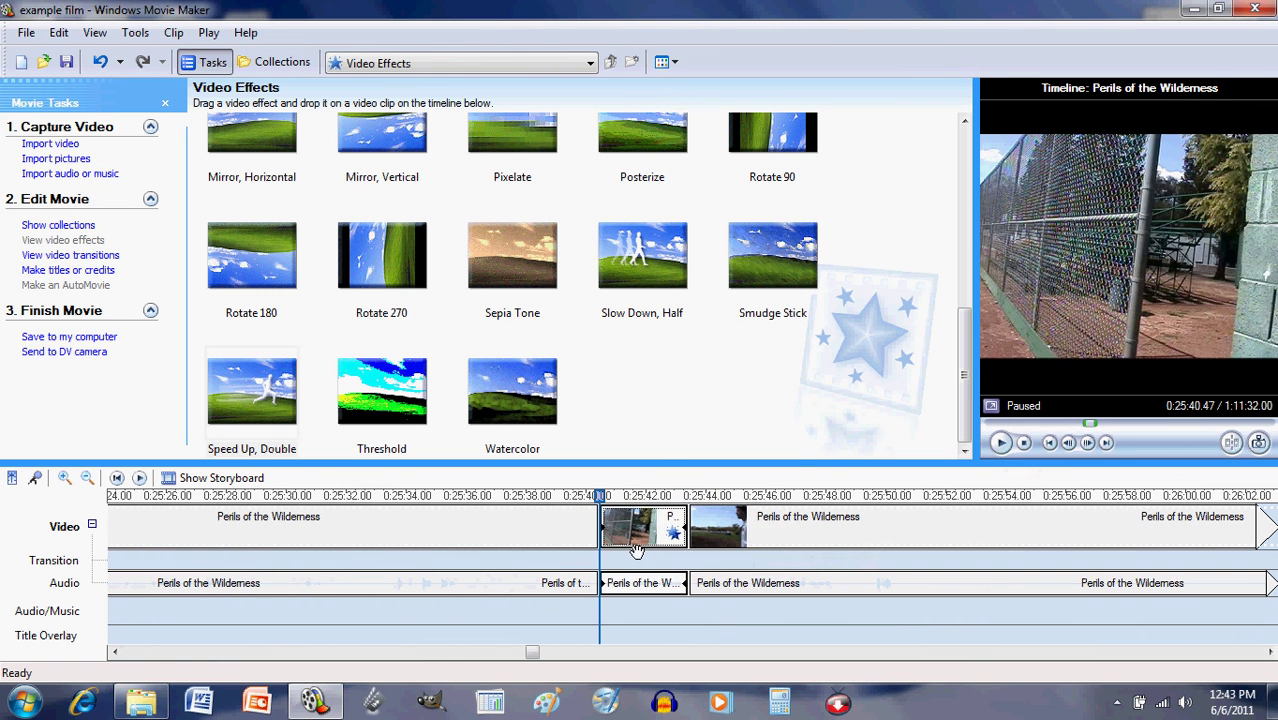
- Remove both Speed Up, Double effects from the shortened fence clip
{"action": "right_click", "coordinate": [626, 545]}
{"action": "left_click", "coordinate": [704, 434]}
{"action": "left_click", "coordinate": [605, 317]}
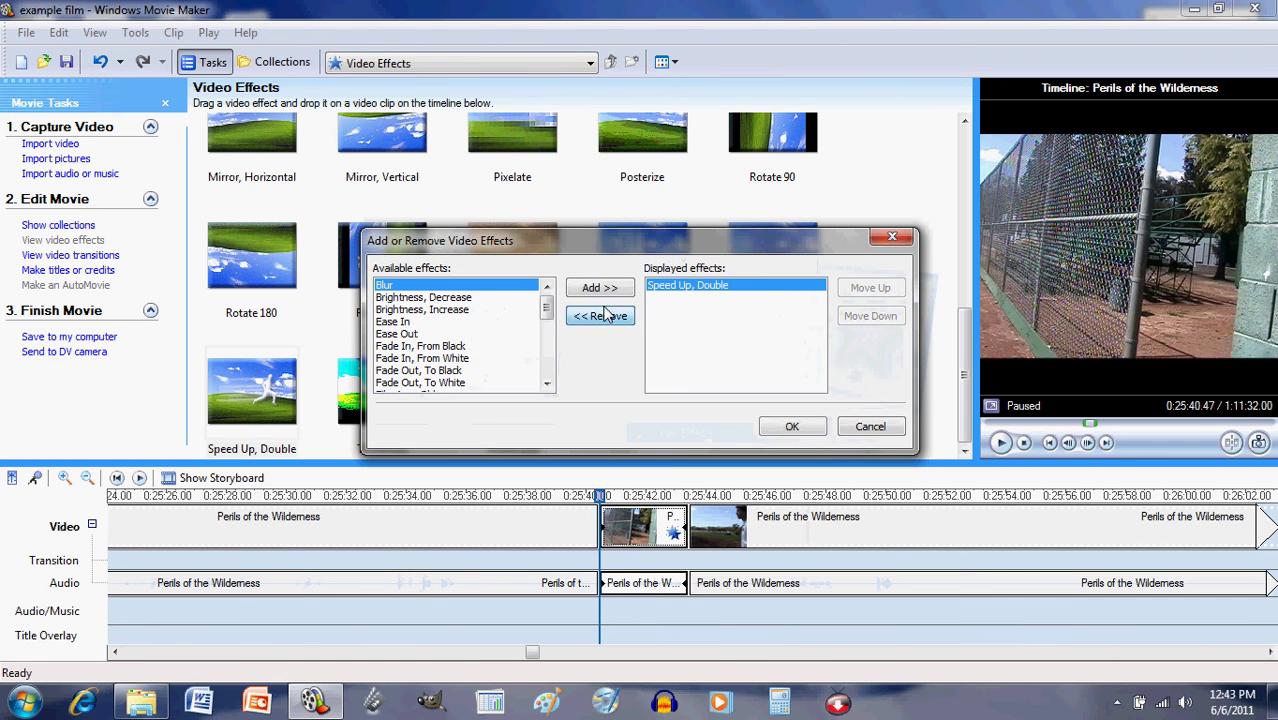
{"action": "left_click", "coordinate": [792, 427]}
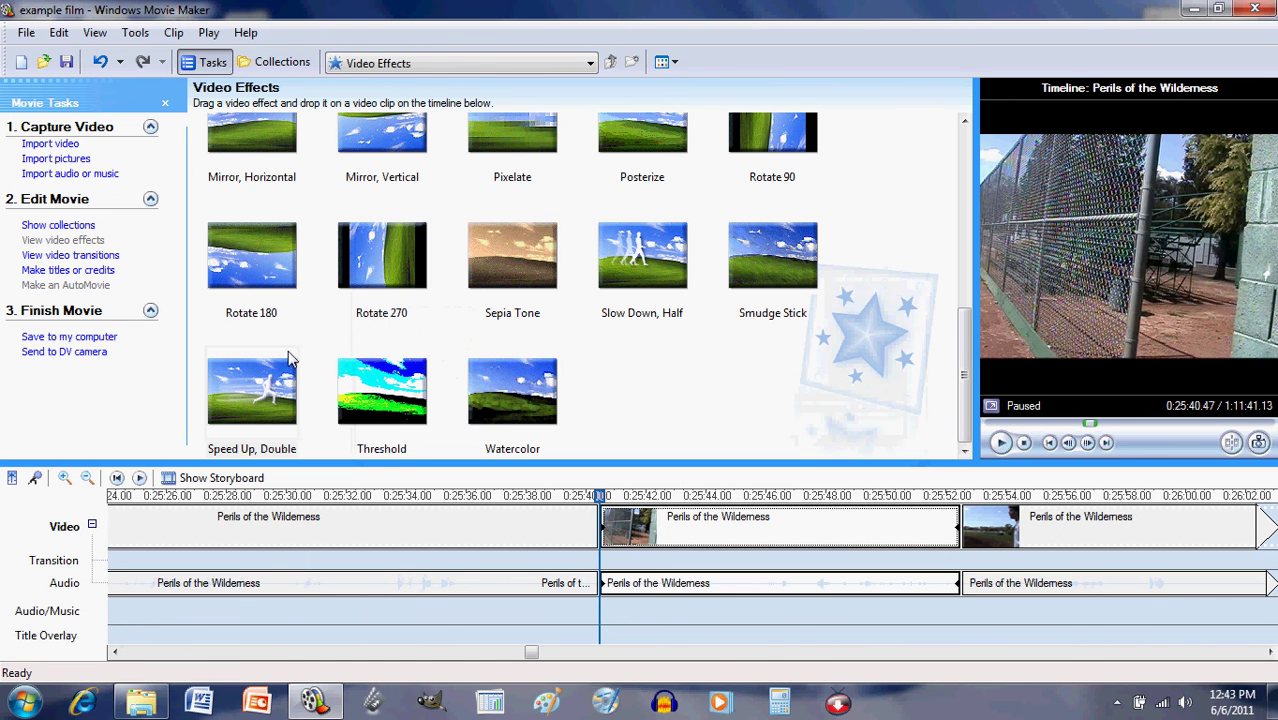
- Apply Film Age, Older to the fence clip and play it to check the aged look
{"action": "left_click", "coordinate": [965, 121]}
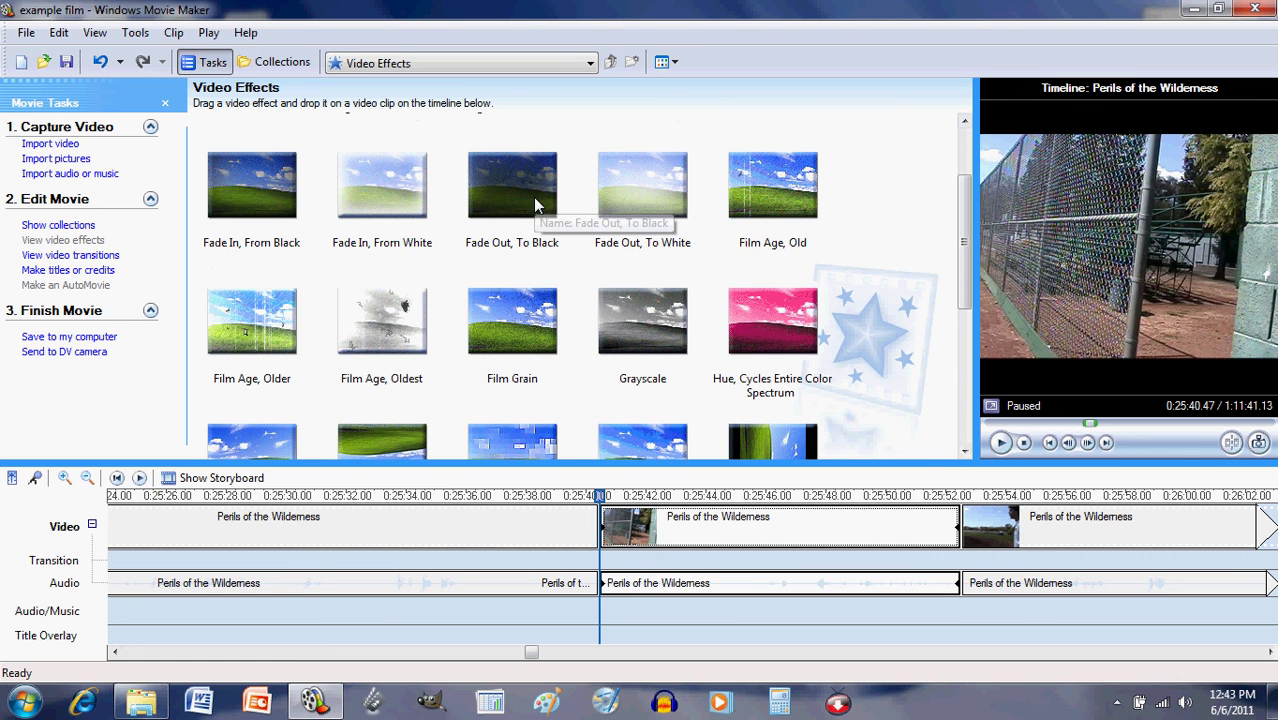
{"action": "left_click", "coordinate": [287, 318]}
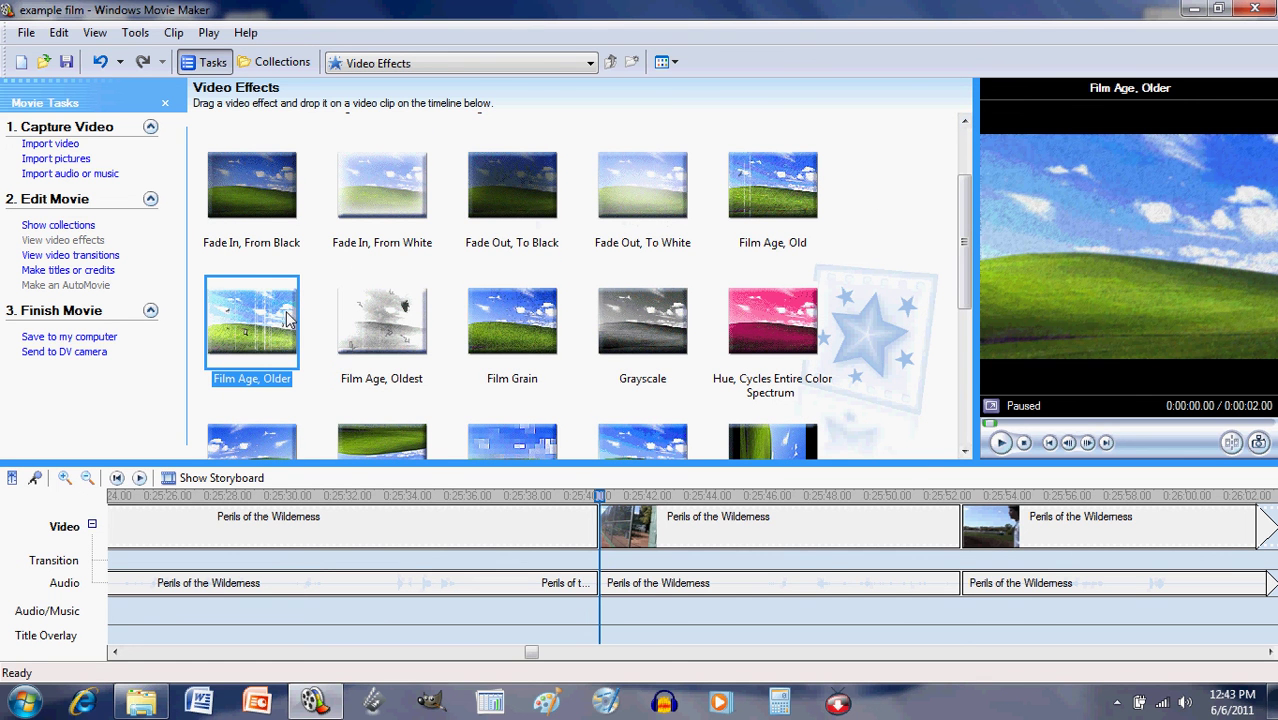
{"action": "left_click_drag", "start_coordinate": [287, 318], "coordinate": [695, 530]}
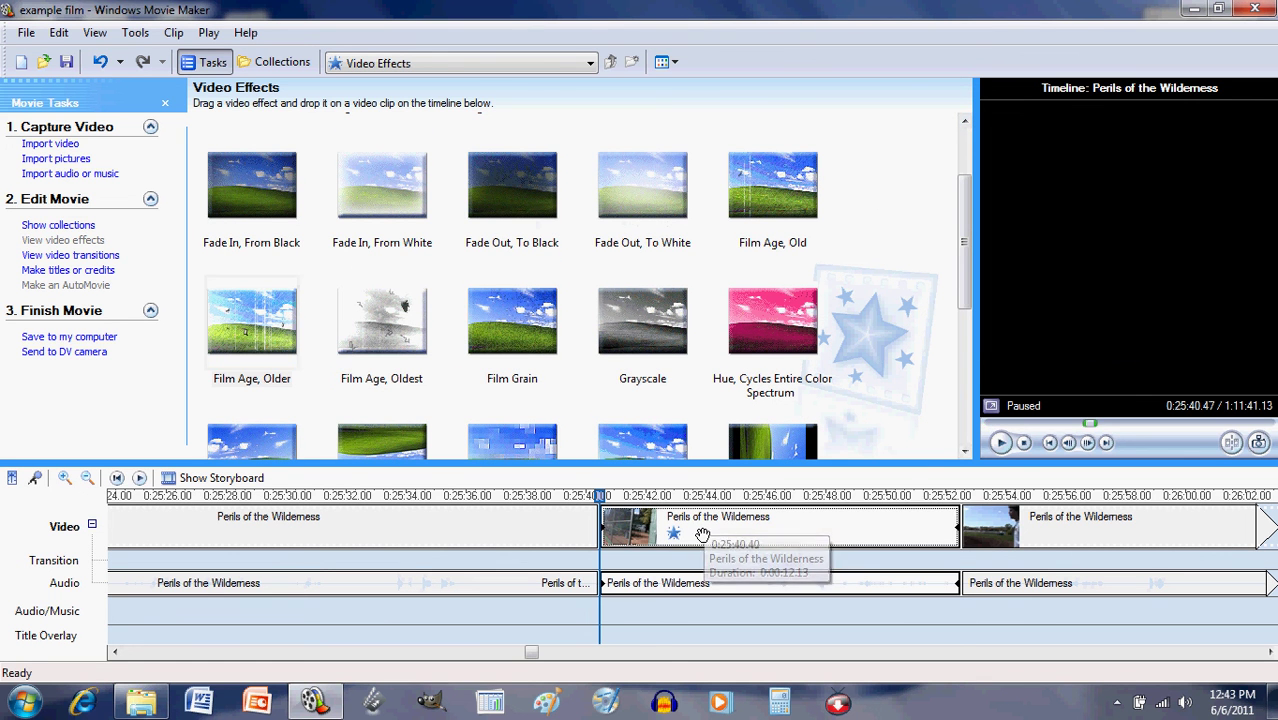
{"action": "left_click", "coordinate": [1000, 444]}
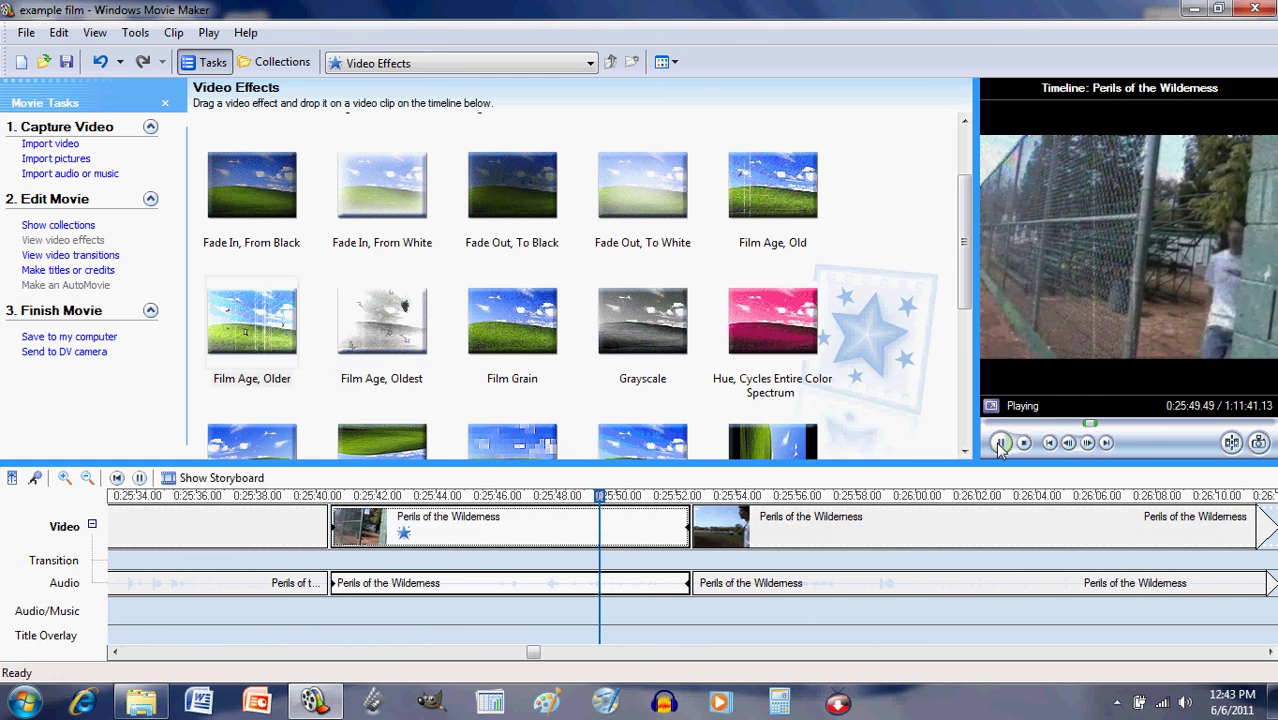
{"action": "left_click", "coordinate": [1000, 443]}
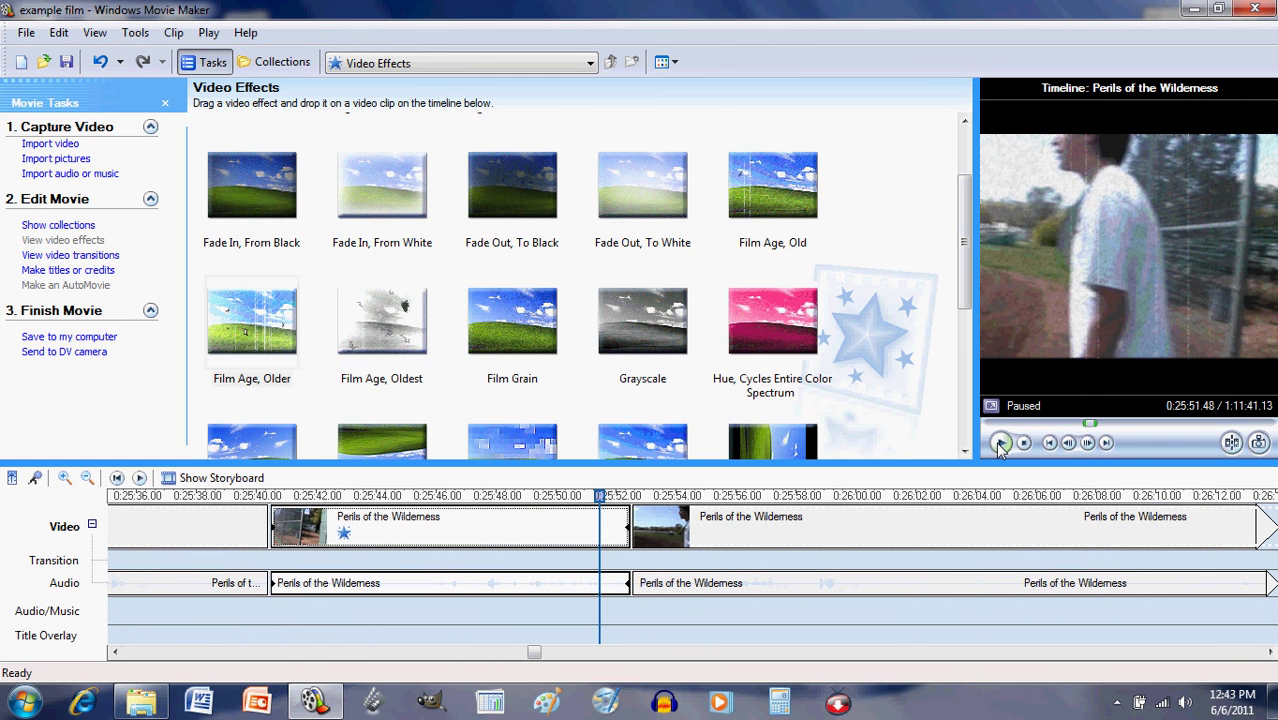